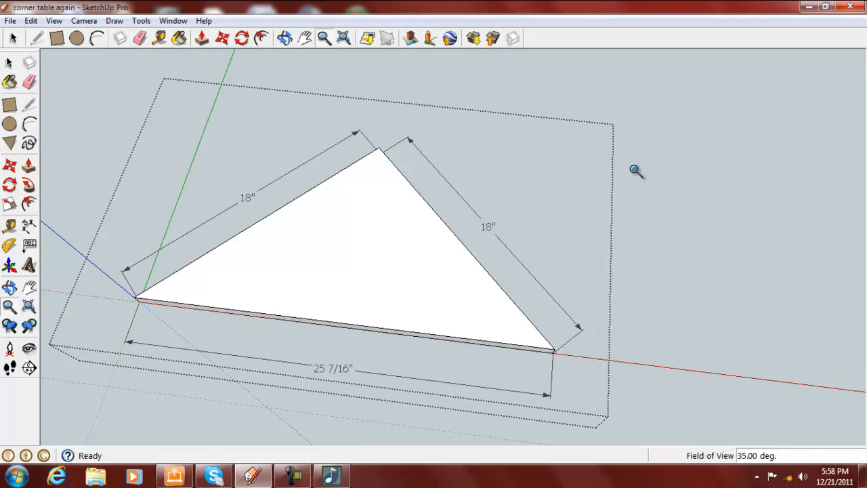
Leave the tabletop's editing mode and draw a separate right triangle beside it with 18-inch legs along the green and red axes.
left_click(9, 63)
left_click(760, 168)
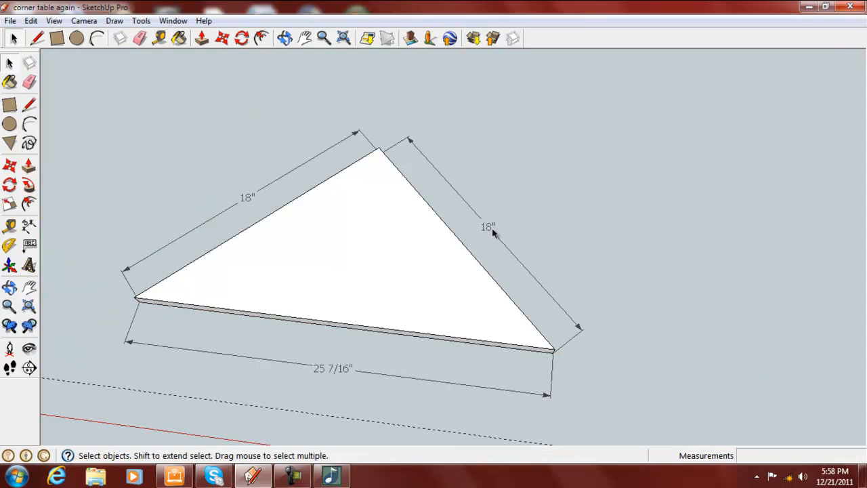
scroll(124, 240, "down", 2)
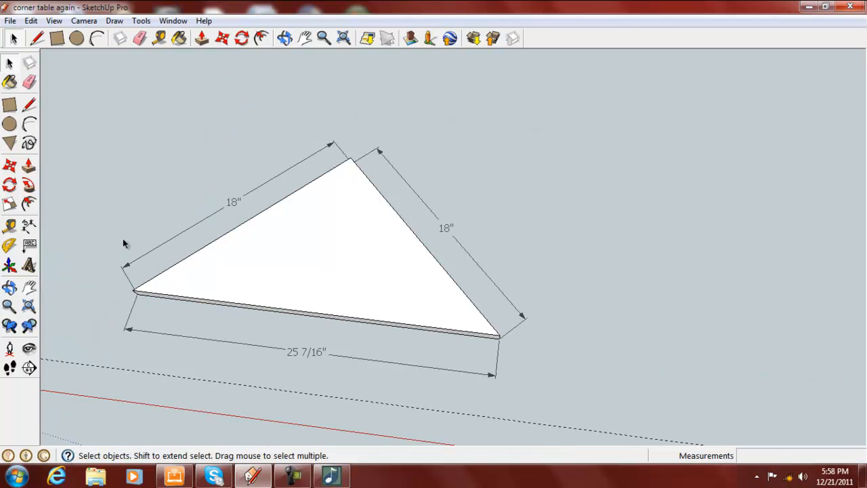
left_click(28, 104)
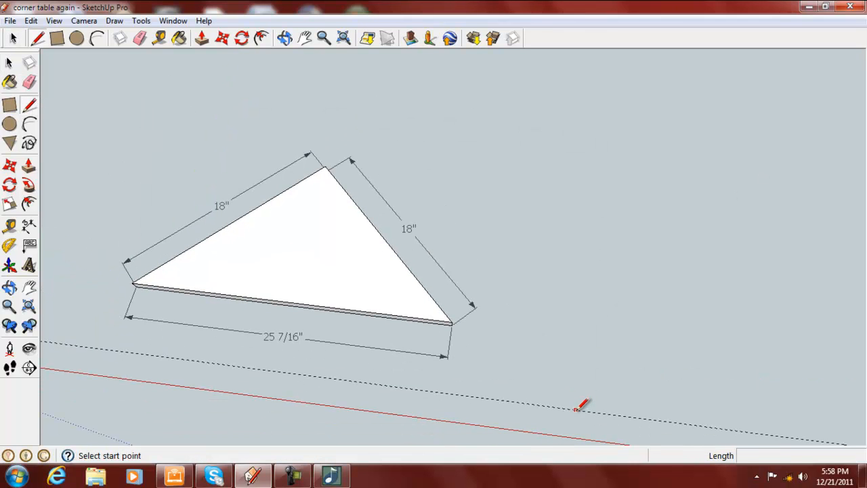
left_click(576, 409)
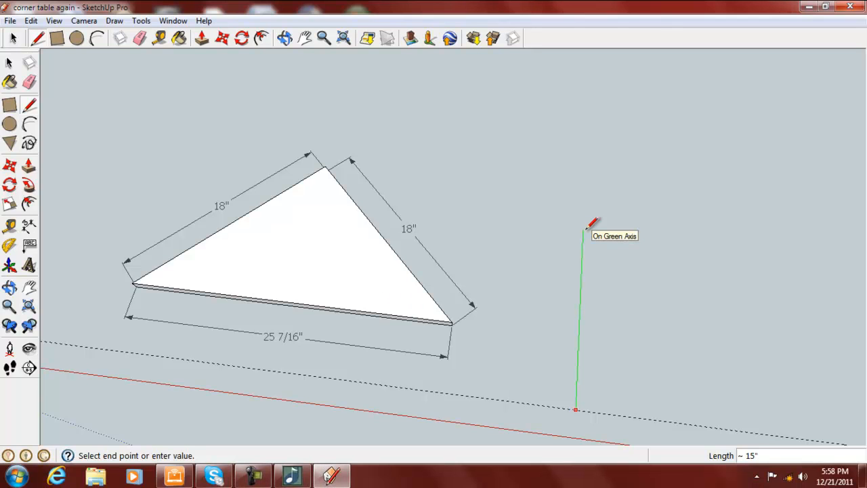
type("18")
key("Return")
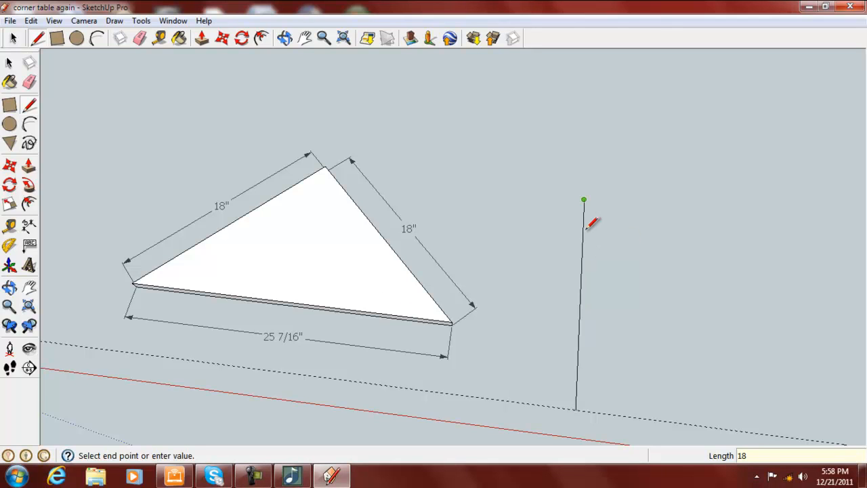
left_click(799, 221)
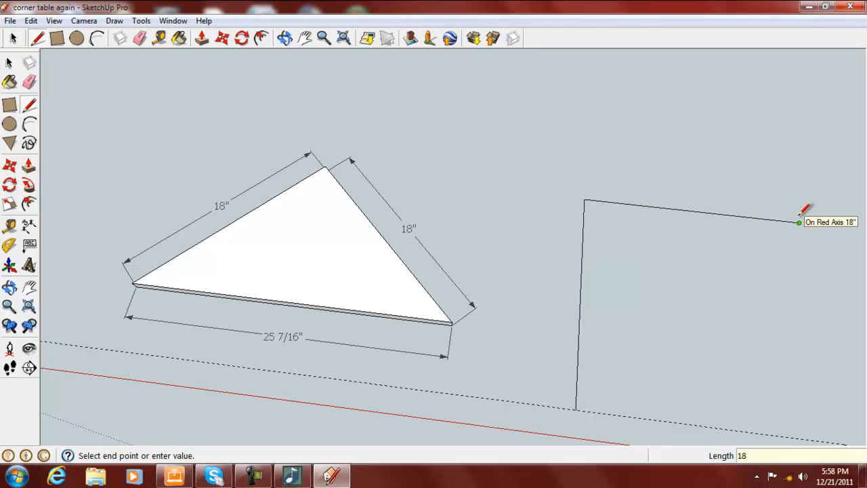
left_click(577, 408)
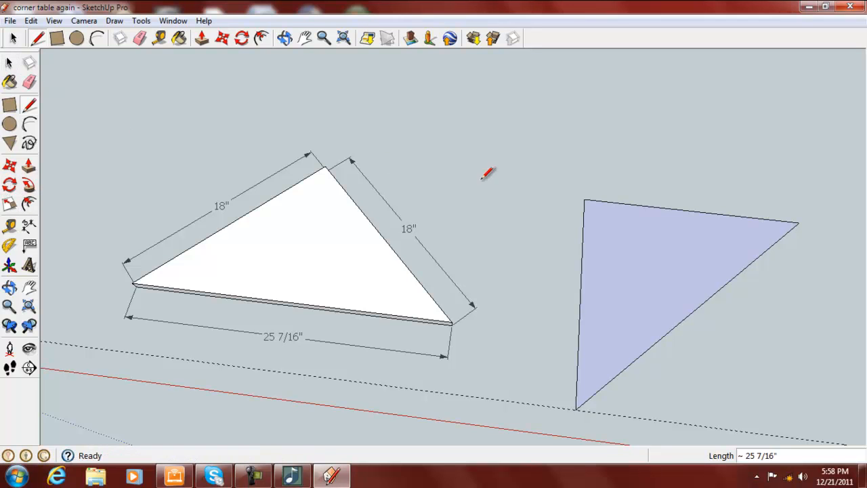
Rotate the whole new triangle 45 degrees about its right-angle corner.
left_click(8, 63)
left_click_drag(536, 166, 819, 421)
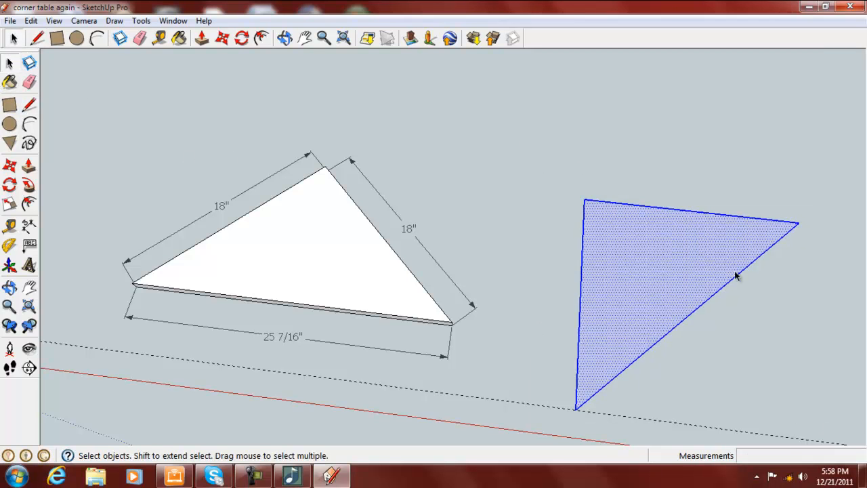
right_click(674, 265)
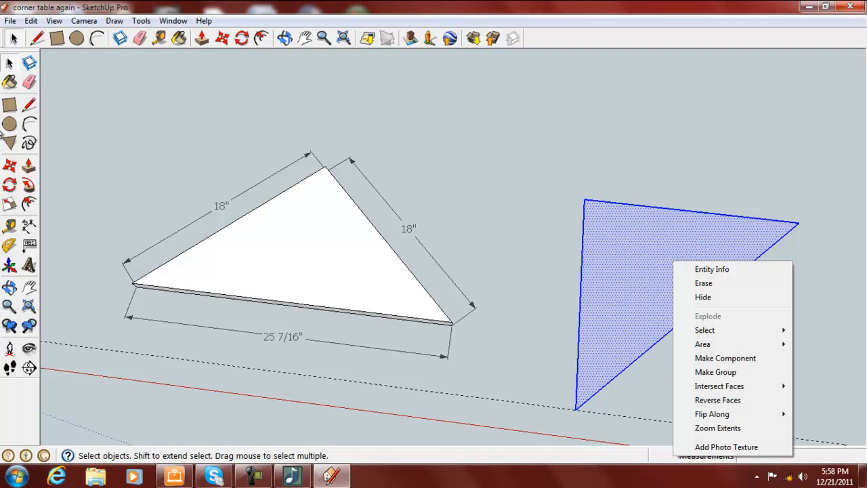
left_click(10, 184)
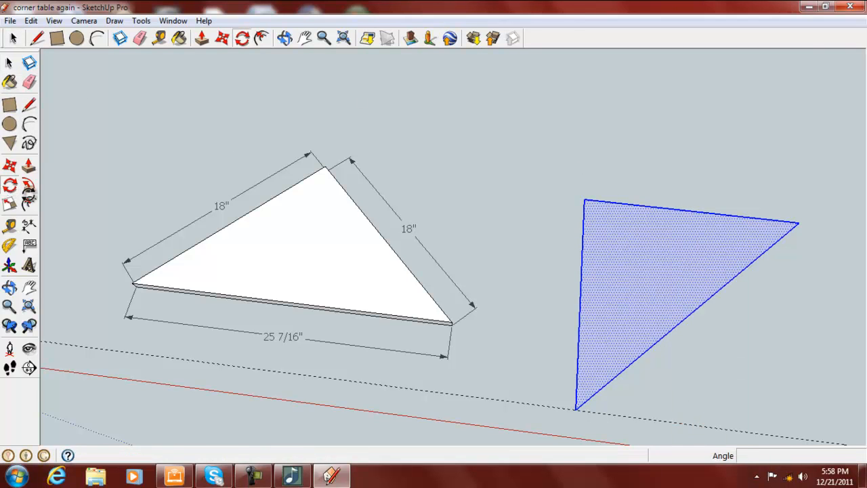
left_click(584, 204)
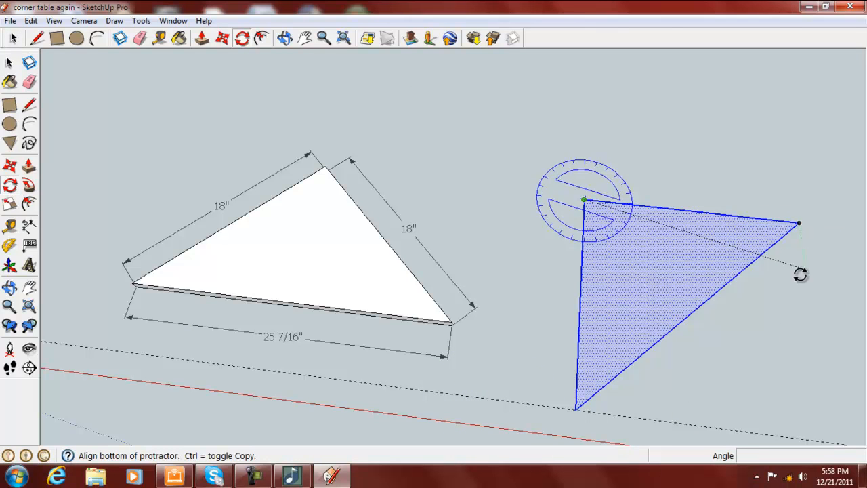
left_click(801, 224)
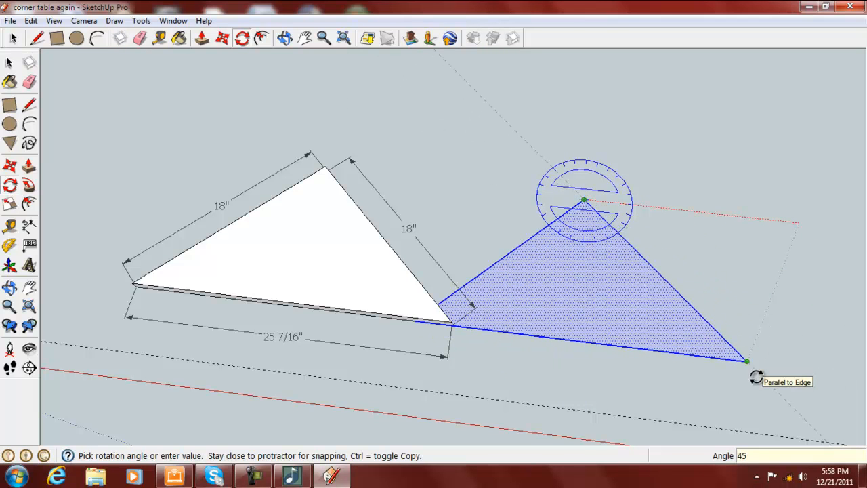
left_click(756, 377)
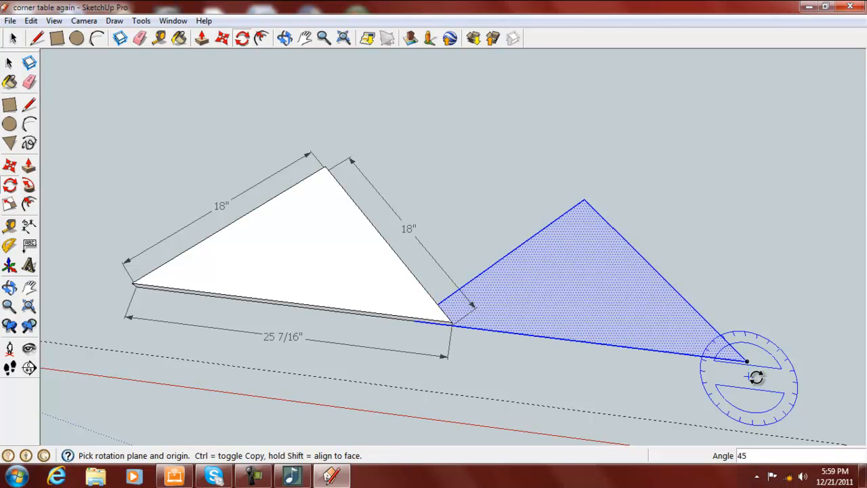
Undo the rotation and the drawing of the separate triangle.
key("ctrl+z")
key("ctrl+z")
key("ctrl+z")
key("ctrl+z")
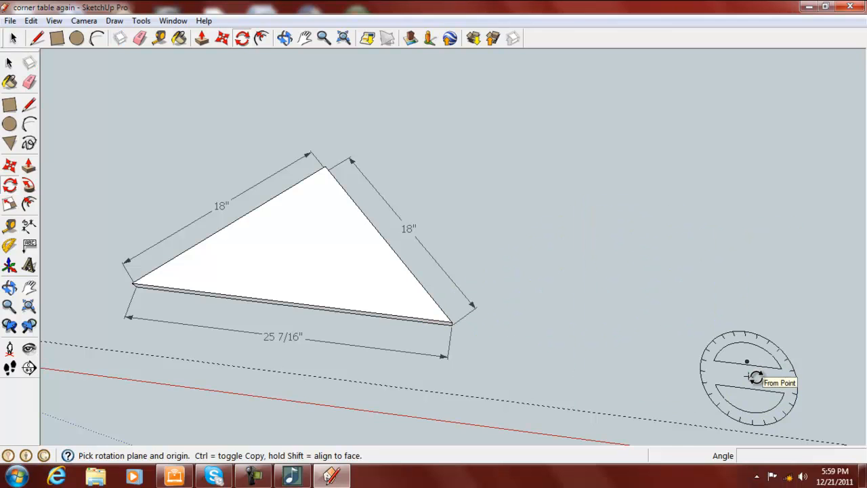
Open the tabletop for editing and offset its top face outline 0.5 inch inward.
scroll(716, 287, "down", 2)
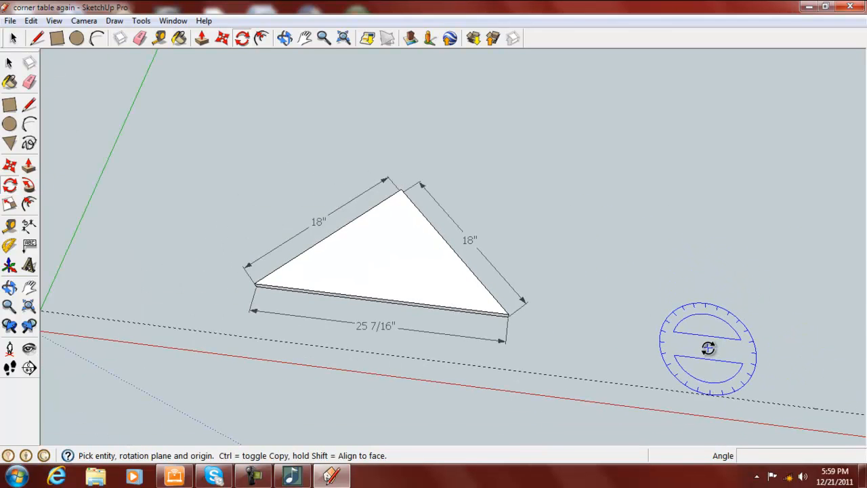
scroll(705, 342, "up", 1)
scroll(699, 342, "down", 1)
scroll(380, 228, "up", 3)
key("space")
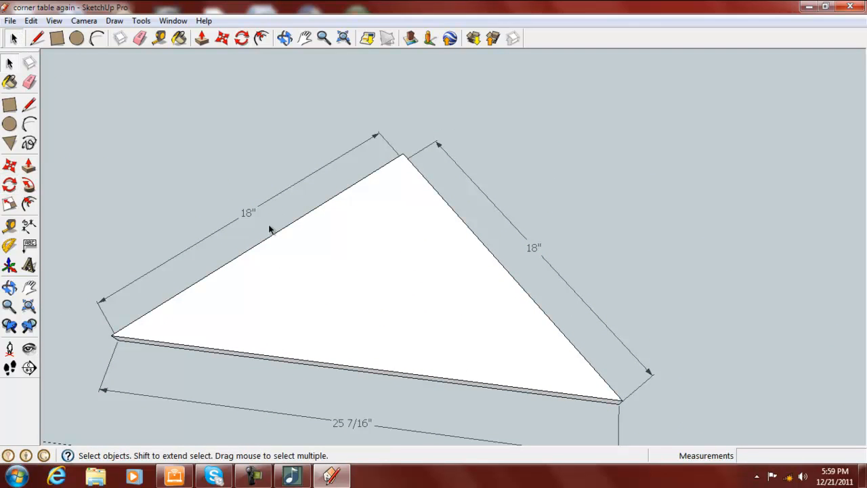
double_click(370, 272)
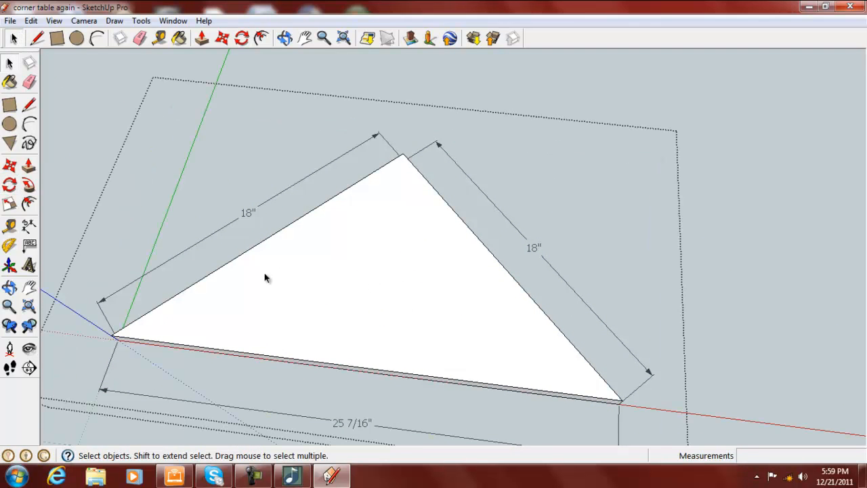
left_click(29, 205)
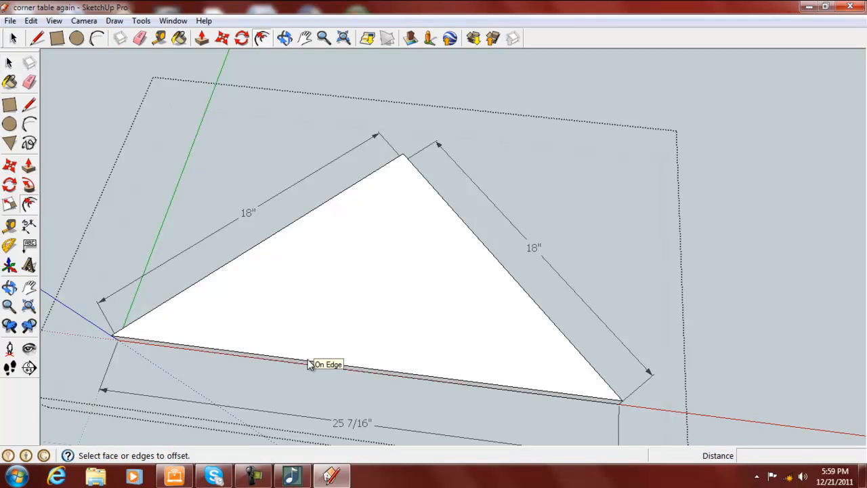
left_click(261, 241)
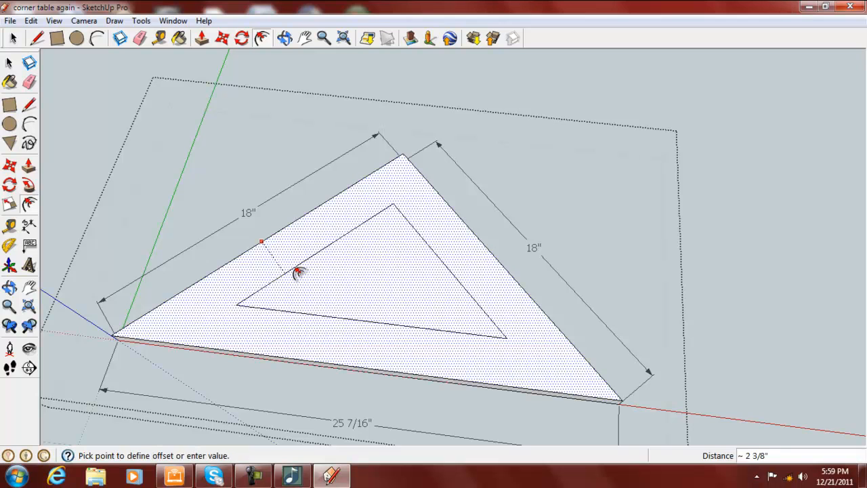
type(".5")
key("Return")
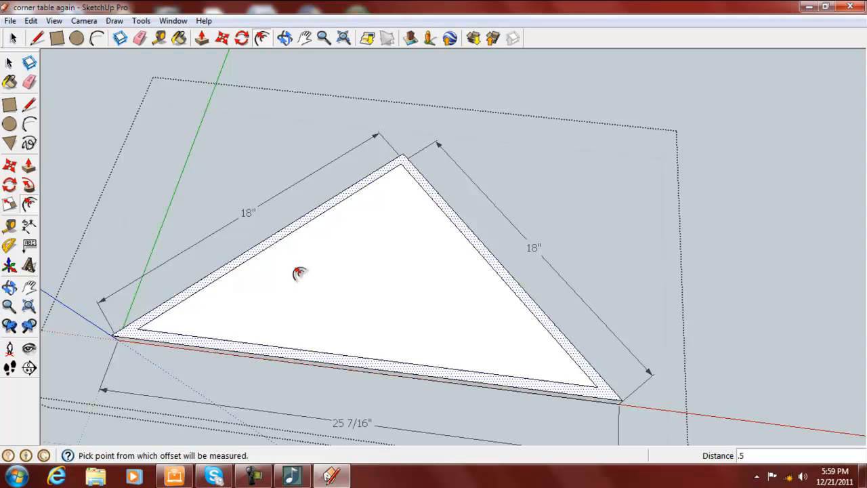
key("Return")
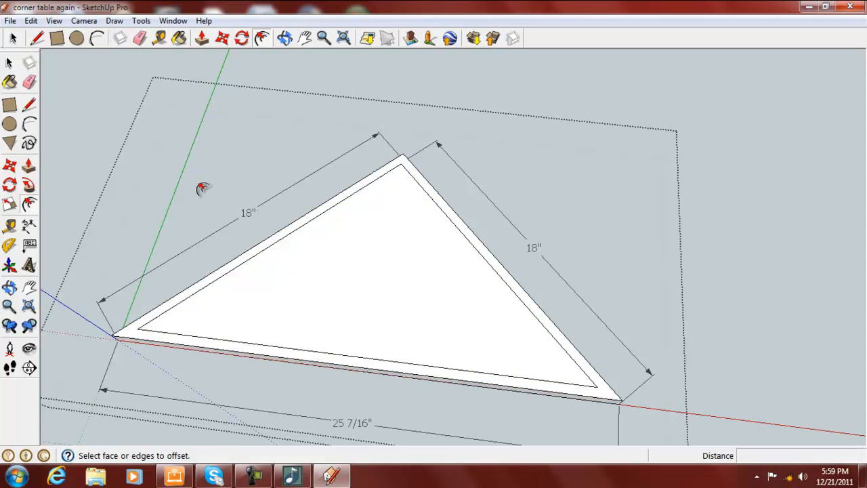
Move the inset triangular face off the tabletop, about 32 1/16 inches along the red axis.
left_click(9, 166)
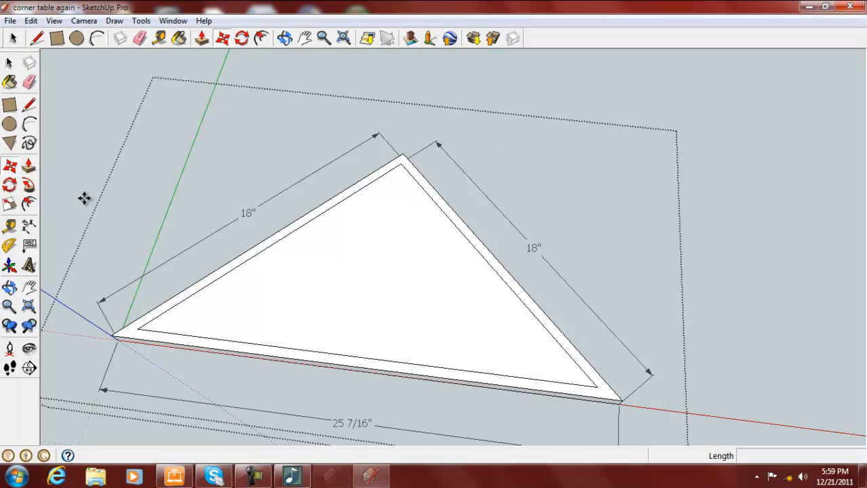
left_click(394, 301)
key("ctrl")
scroll(799, 318, "down", 4)
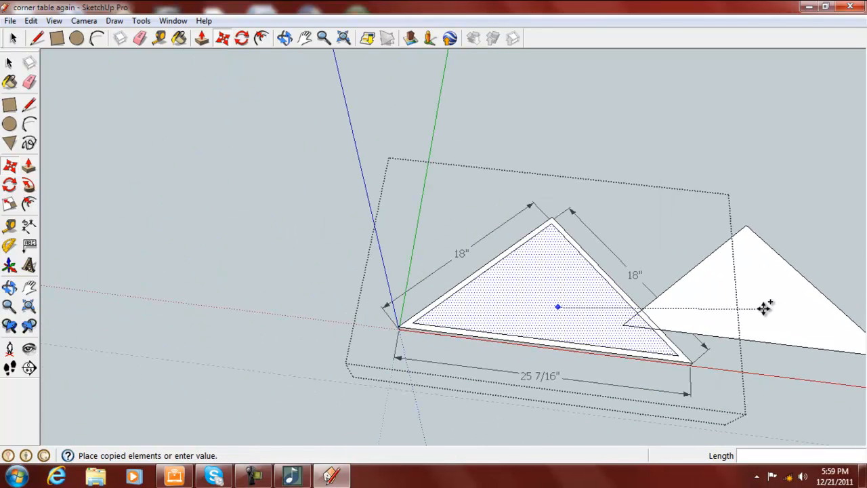
mouse_move(759, 306)
middle_mouse_down()
mouse_move(474, 300)
mouse_move(494, 302)
middle_mouse_up()
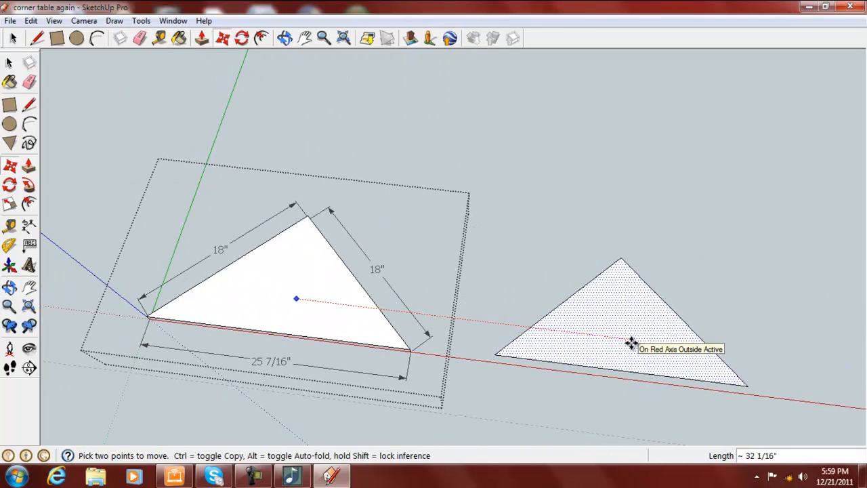
left_click(631, 343)
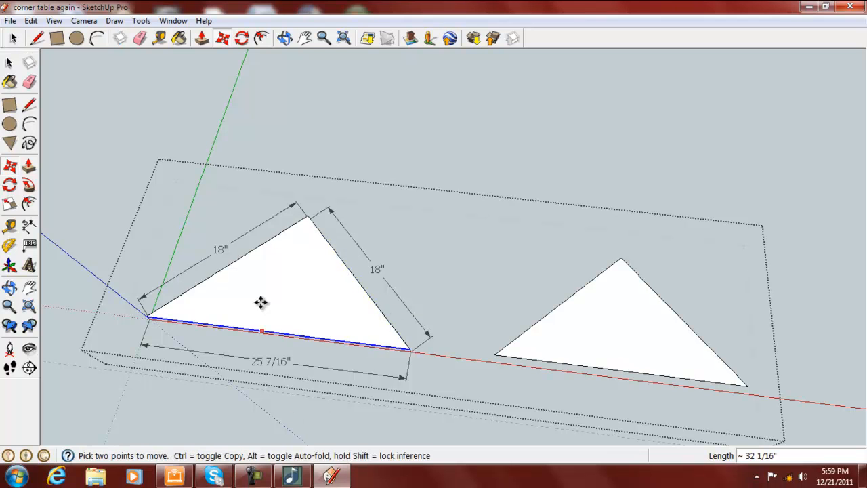
scroll(224, 298, "up", 3)
scroll(224, 299, "down", 4)
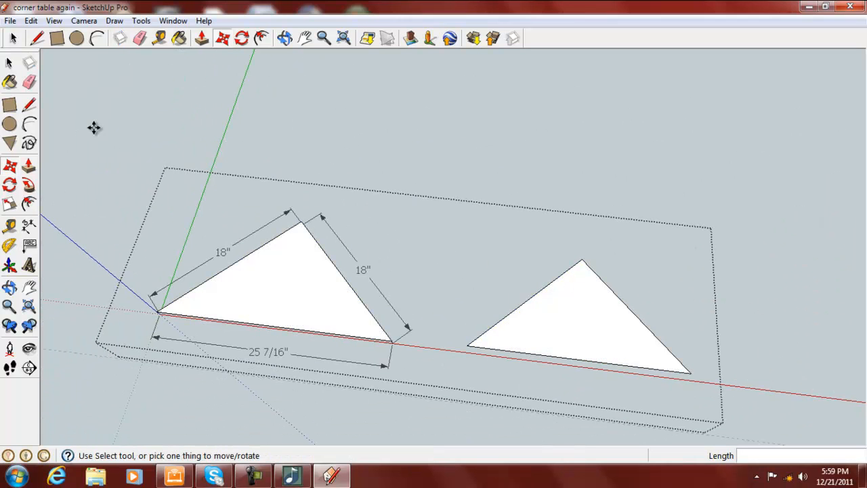
Copy the moved inset triangle, leave the tabletop's editing mode, and paste the copy beside it as separate geometry.
left_click(9, 63)
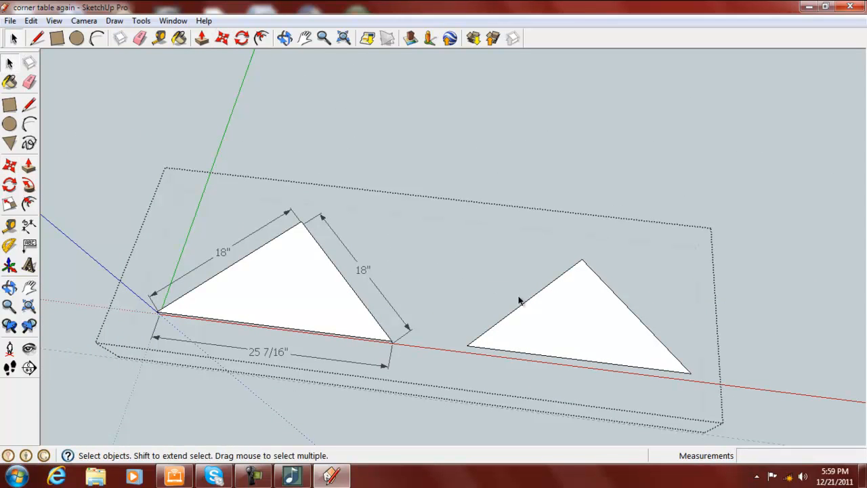
left_click(604, 343)
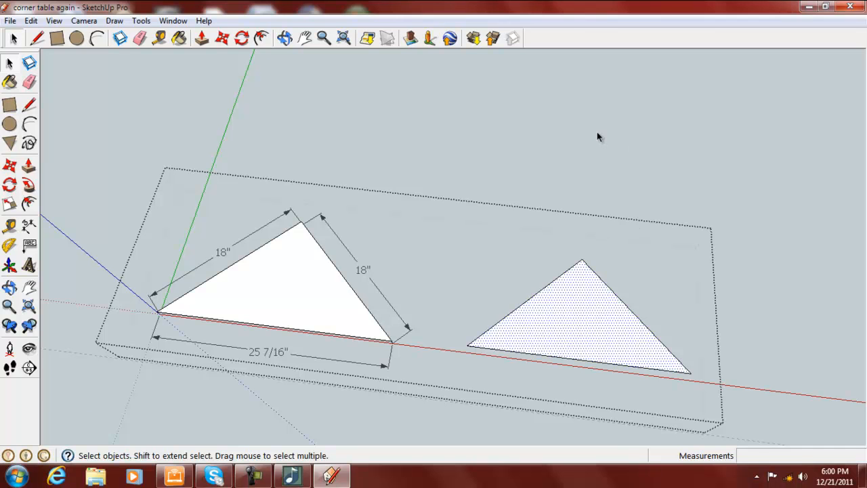
left_click(606, 162)
left_click(557, 333)
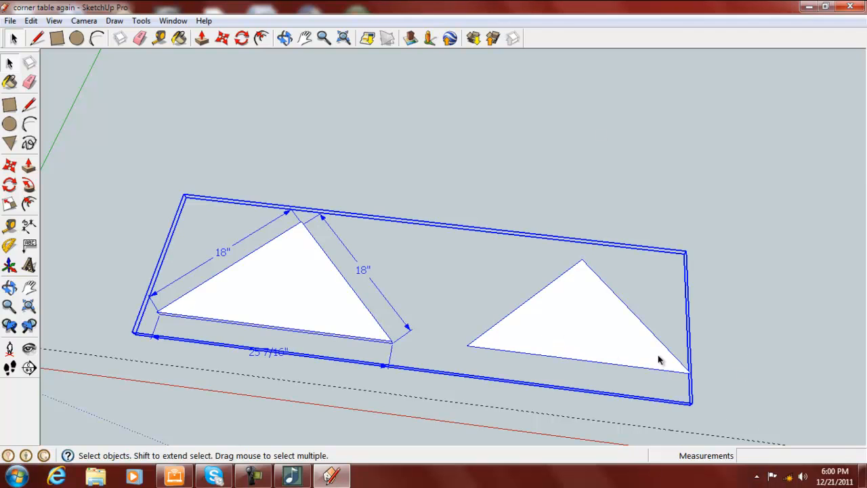
left_click(707, 236)
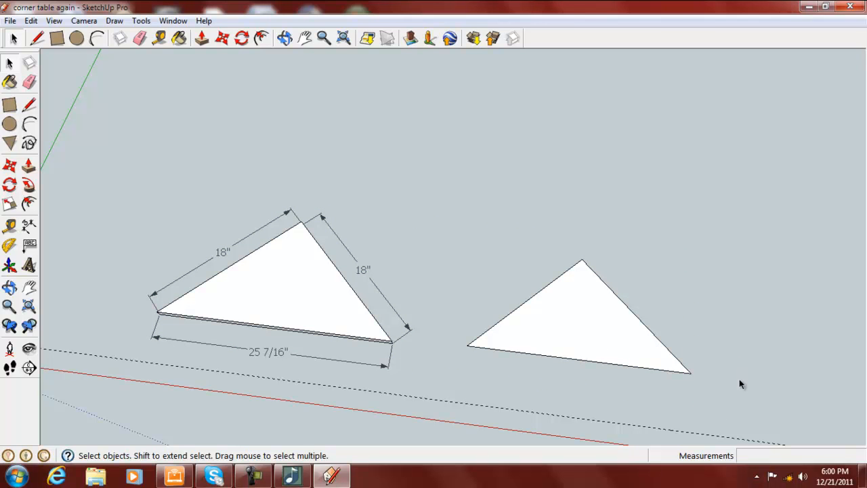
scroll(734, 371, "down", 3)
scroll(725, 361, "up", 3)
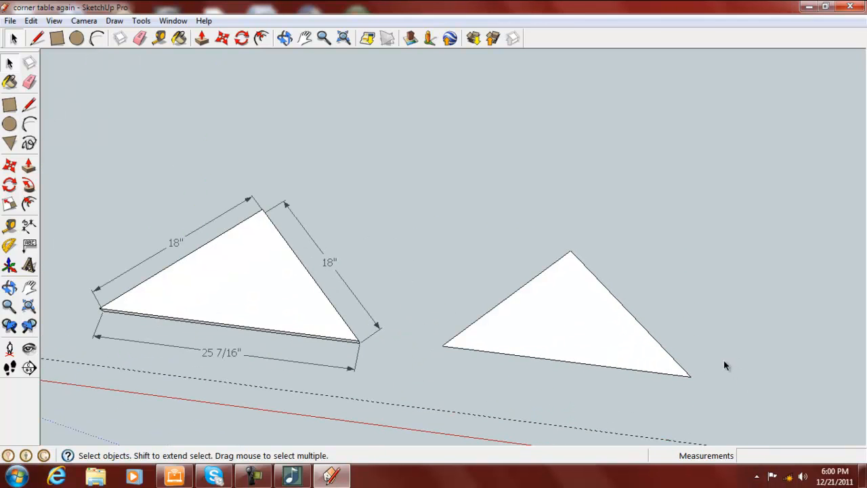
key("m")
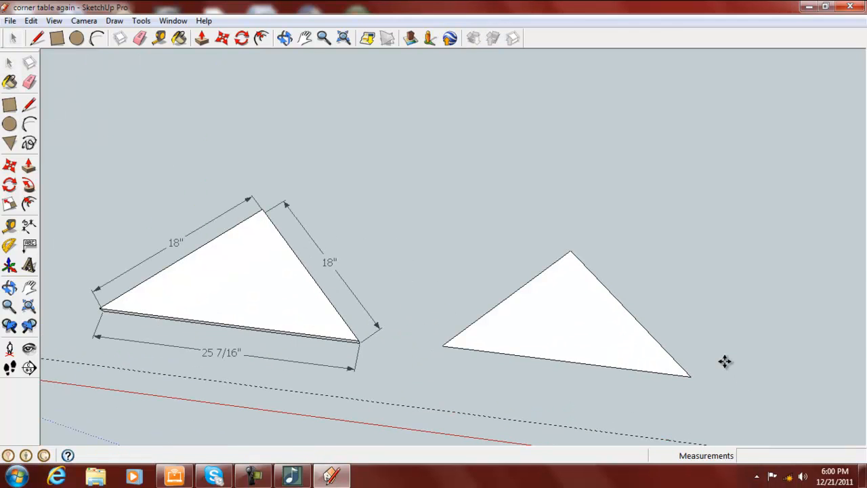
key("ctrl+v")
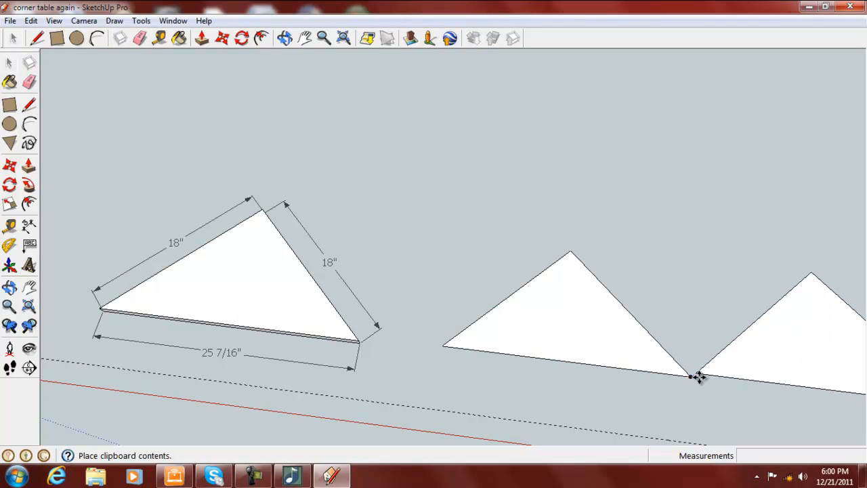
left_click(712, 386)
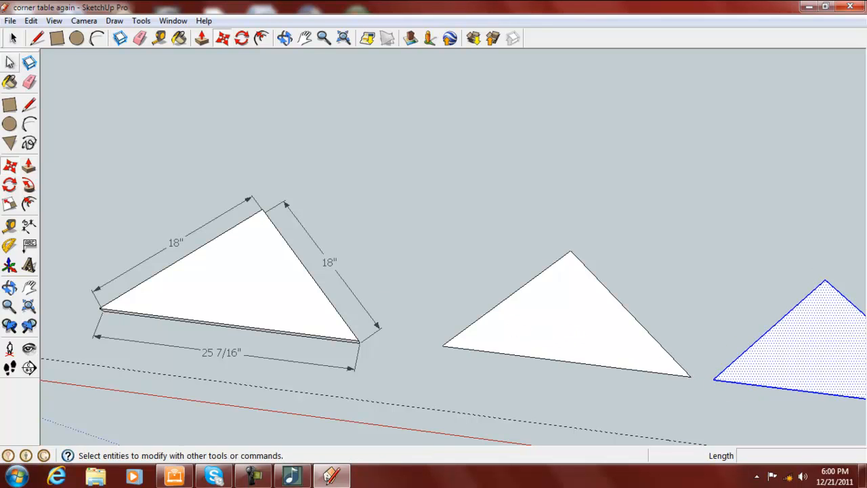
Open the tabletop group, delete the moved inset triangle's face and all three of its edges inside it, and leave the group.
left_click(9, 63)
left_click(525, 339)
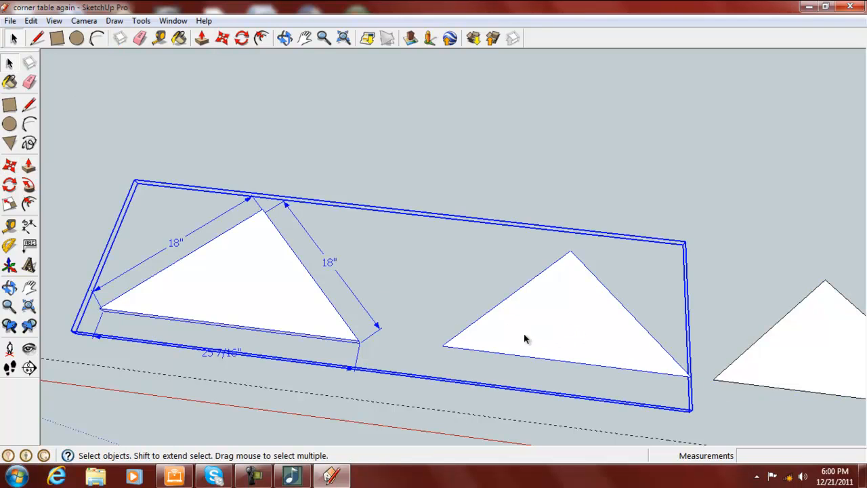
double_click(525, 338)
left_click(569, 338)
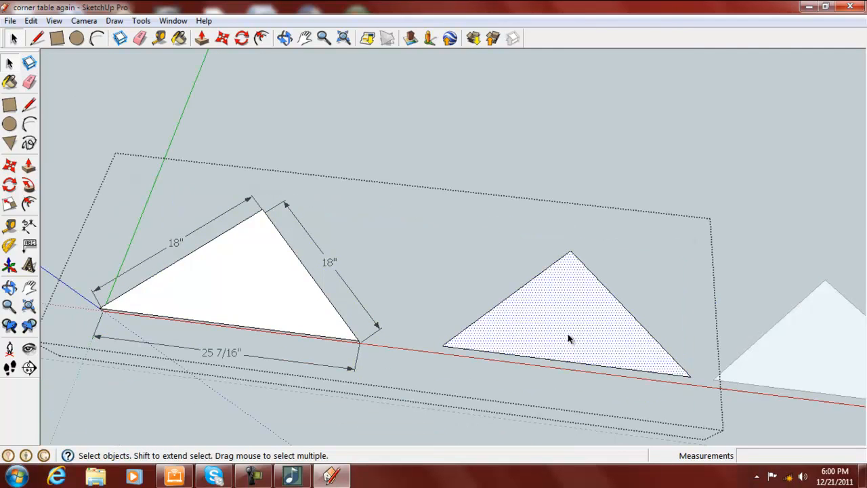
key("Delete")
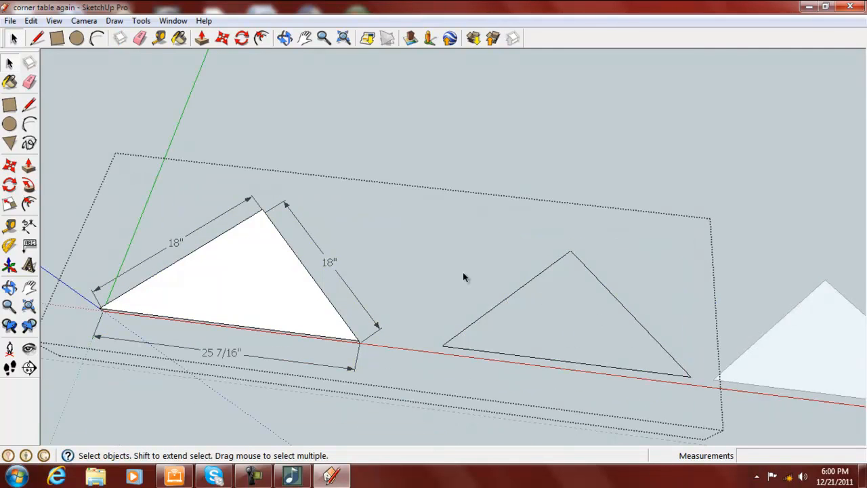
left_click(494, 308)
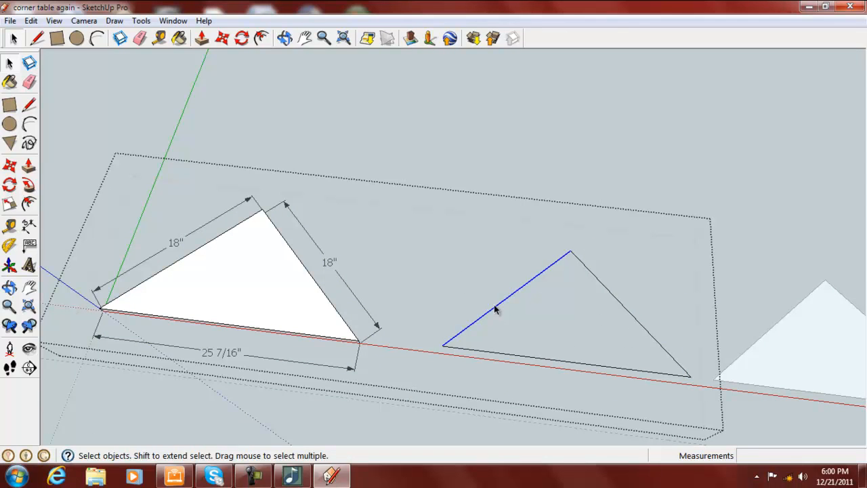
key("Delete")
left_click(614, 295)
key("Delete")
left_click(598, 368)
key("Delete")
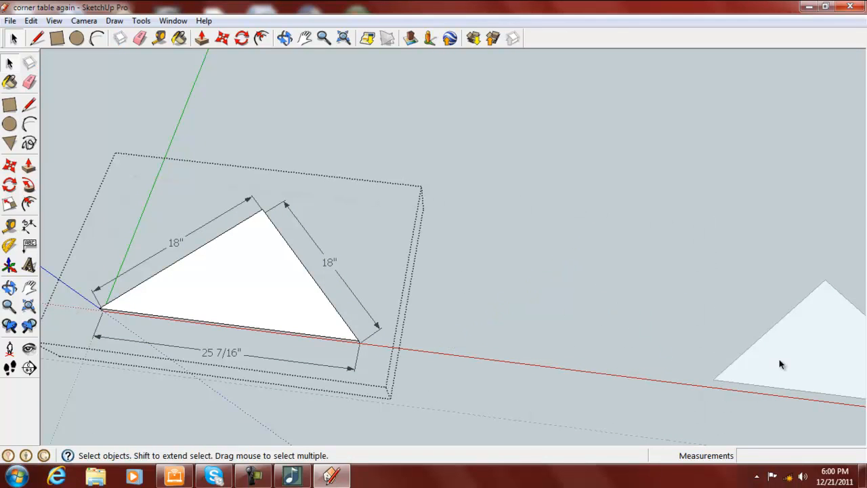
key("Escape")
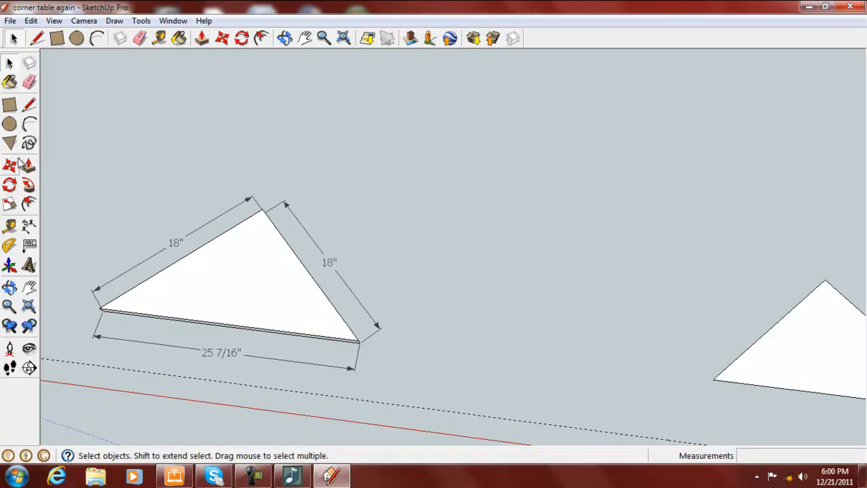
Move the separate pasted triangle closer to the tabletop, into the place of the deleted one.
left_click(10, 165)
left_click(811, 348)
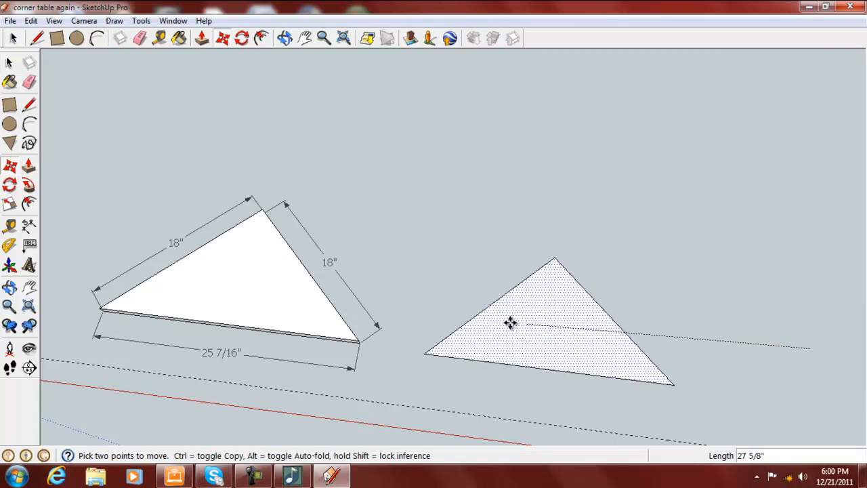
left_click(567, 325)
Try offsetting the separate triangle's outline 0.75 inch inward, and undo the offset.
scroll(632, 338, "up", 3)
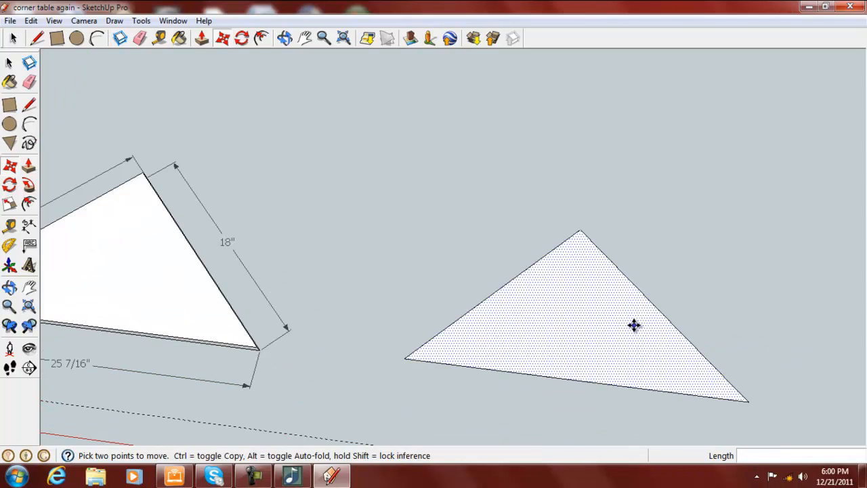
scroll(633, 326, "up", 2)
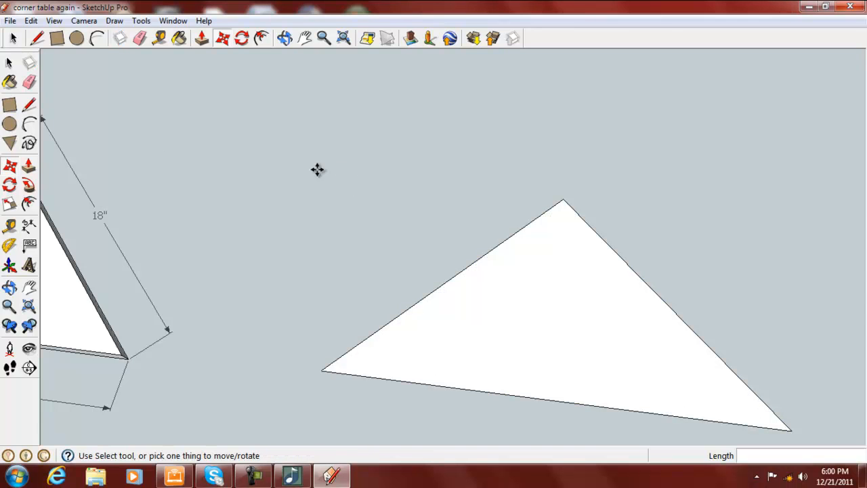
left_click(26, 185)
left_click(28, 203)
left_click(445, 284)
type(".")
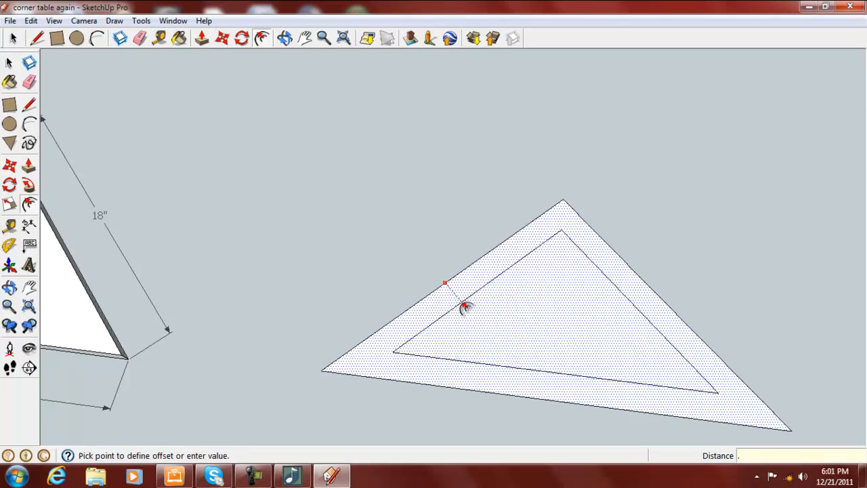
type("75")
key("Return")
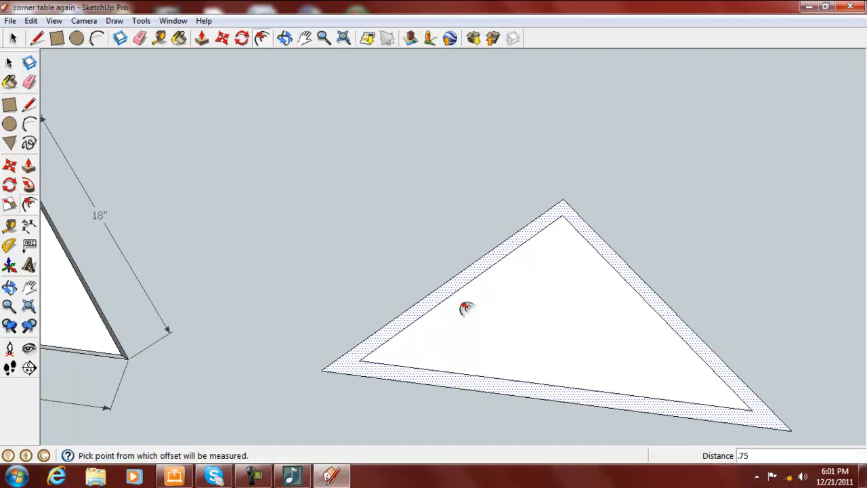
key("ctrl+z")
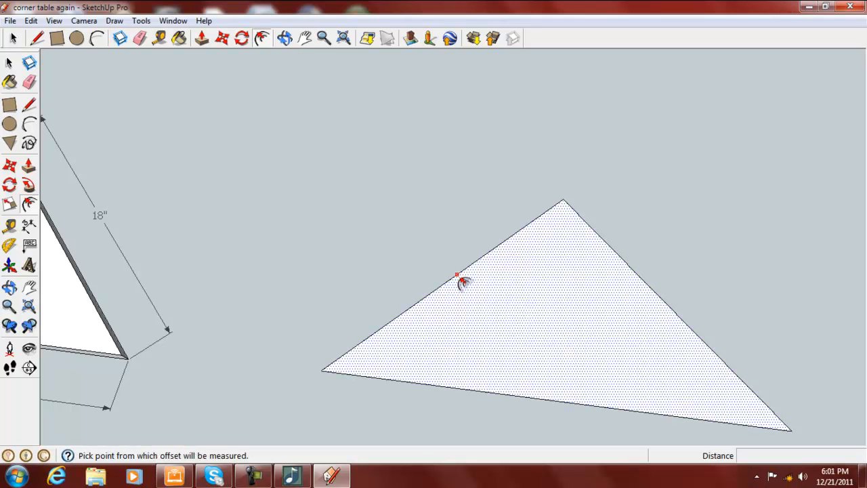
Try a narrower inward offset of the separate triangle's outline, and undo it.
left_click(455, 279)
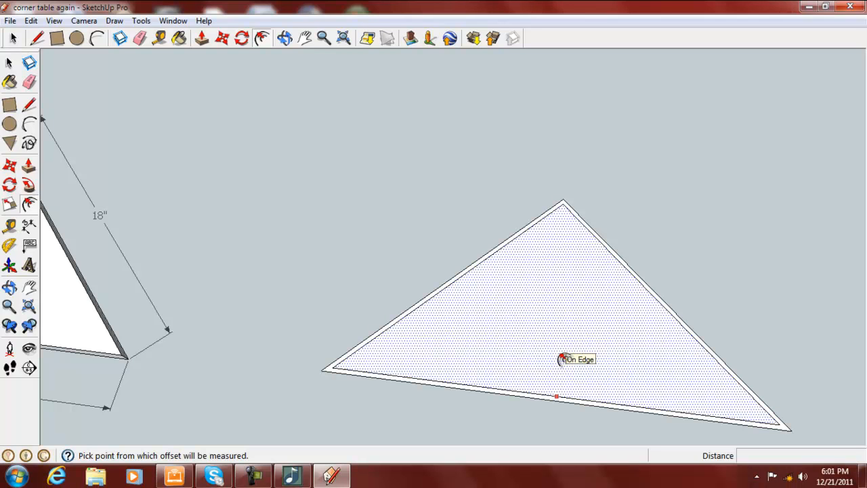
key("Escape")
key("ctrl+z")
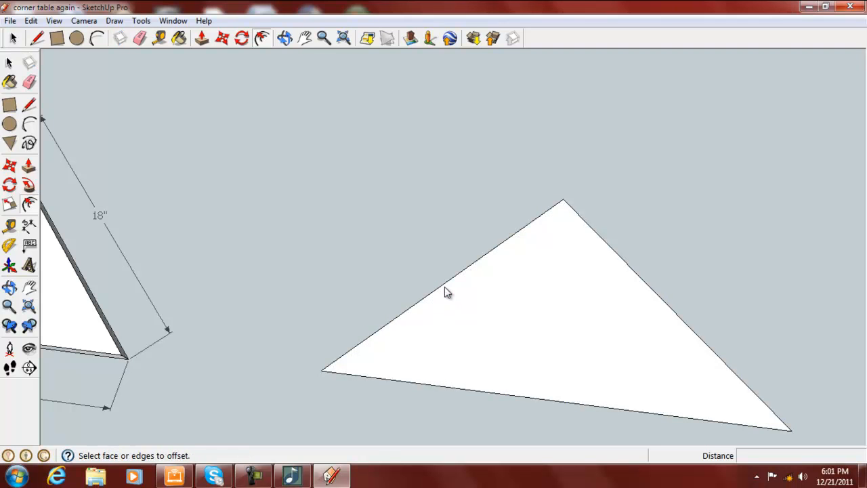
Offset the separate triangle's outline 0.5 inch inward, and offset the resulting inner triangle another 0.25 inch inward.
left_click(456, 275)
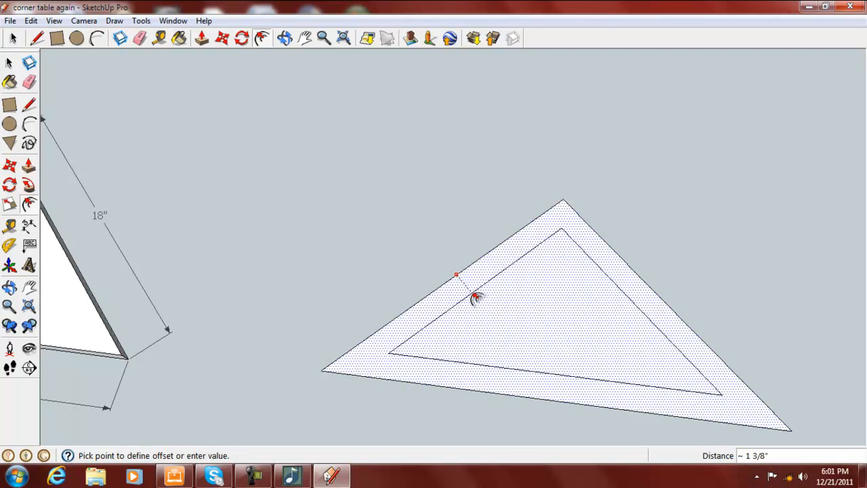
type(".5")
key("Return")
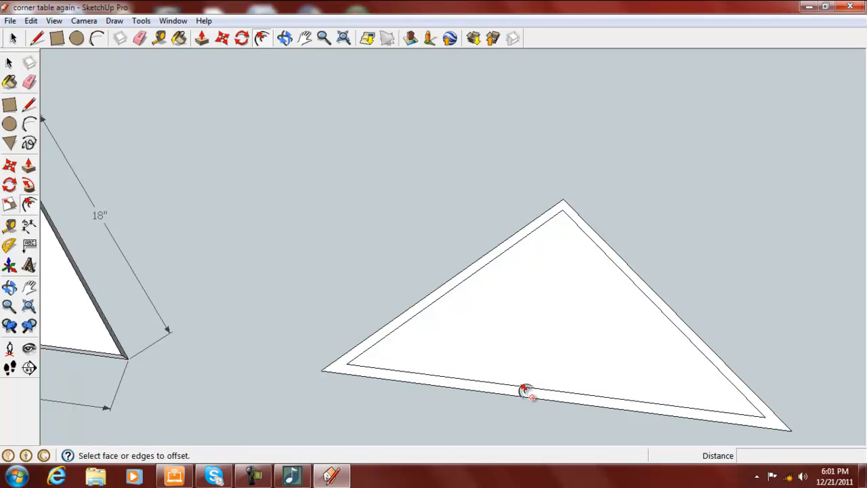
left_click(520, 386)
type(".25")
key("Return")
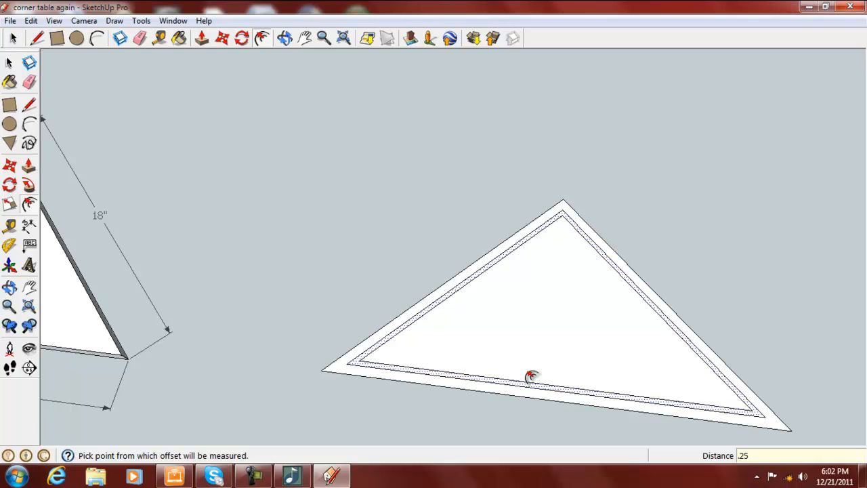
key("Escape")
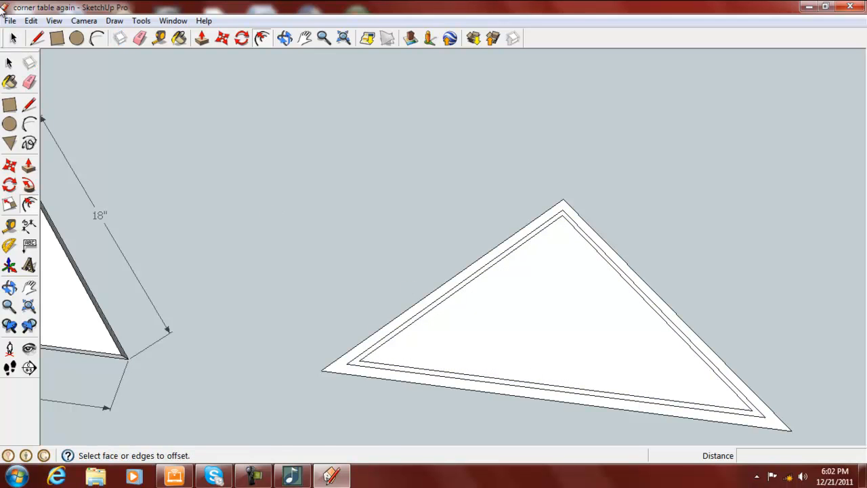
Draw a line about 3/8 inch long extending the innermost triangle's long edge to the middle outline at the acute corner nearest the tabletop.
left_click(9, 62)
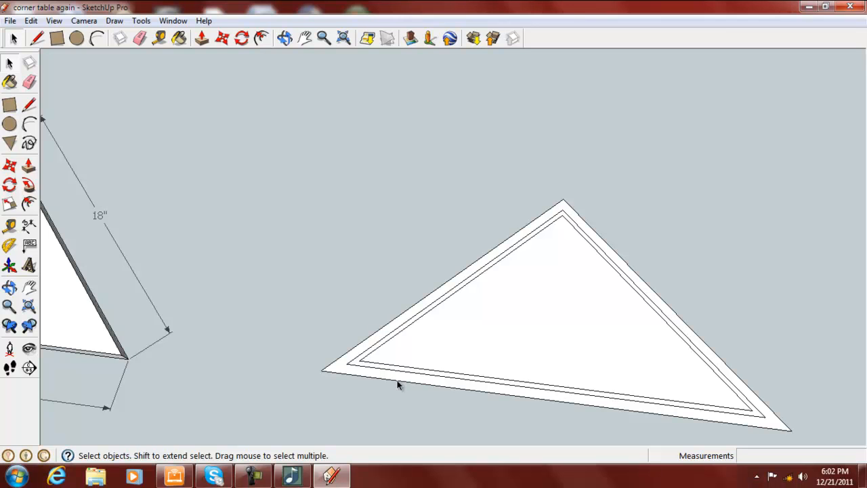
scroll(189, 304, "up", 1)
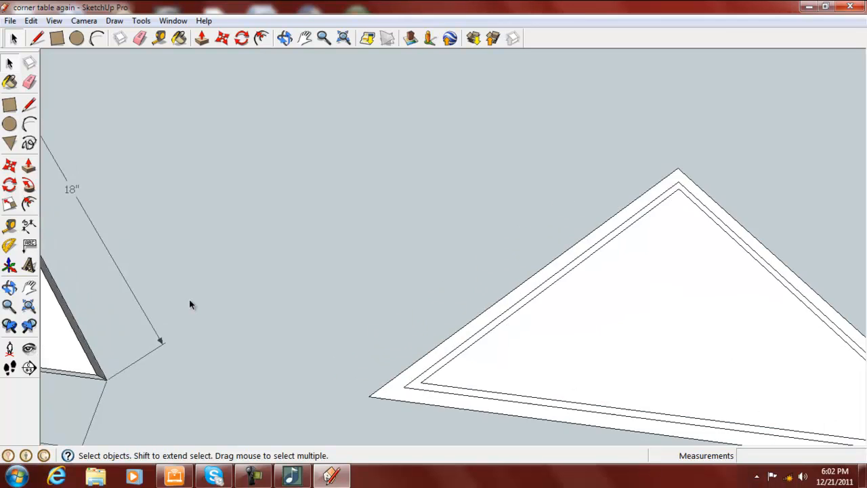
left_click(30, 105)
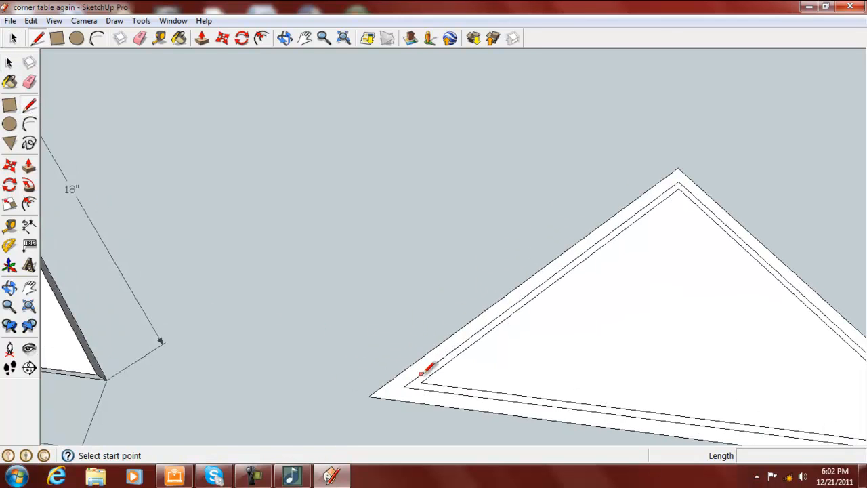
scroll(421, 382, "up", 3)
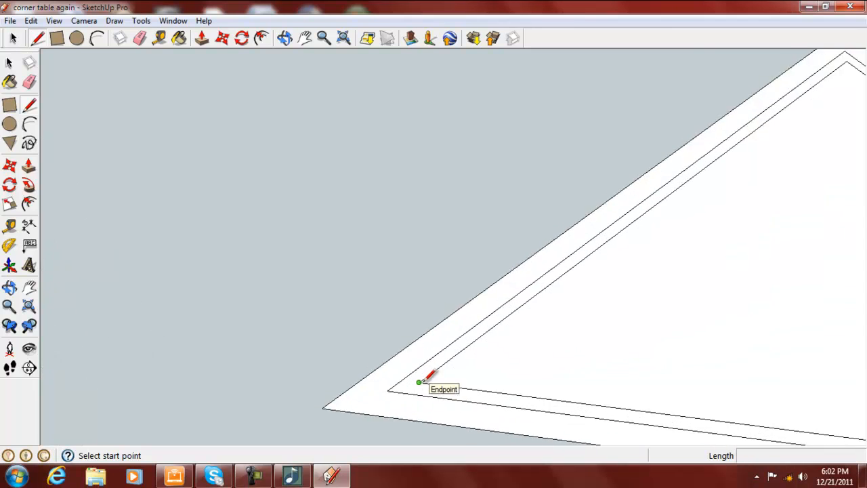
left_click(419, 382)
key("Escape")
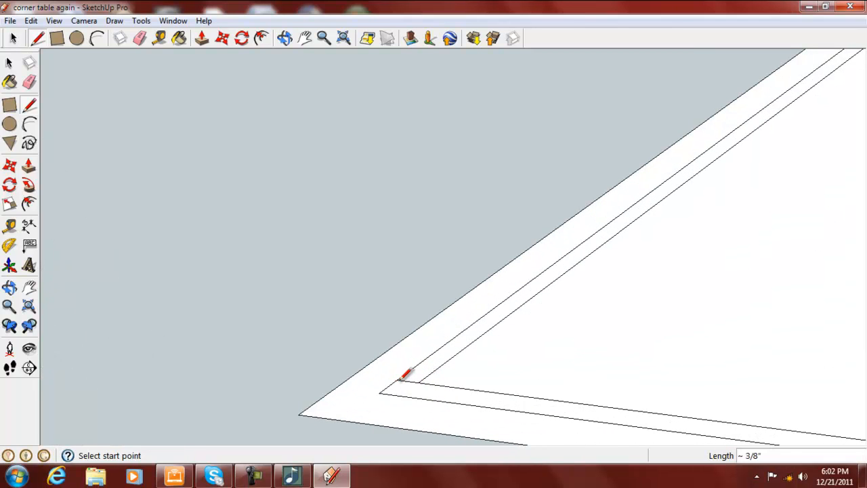
Extend the innermost triangle's long edge about 3/8 inch to the middle outline at the acute corner farthest from the tabletop.
scroll(405, 377, "down", 3)
scroll(405, 374, "down", 3)
scroll(735, 406, "down", 3)
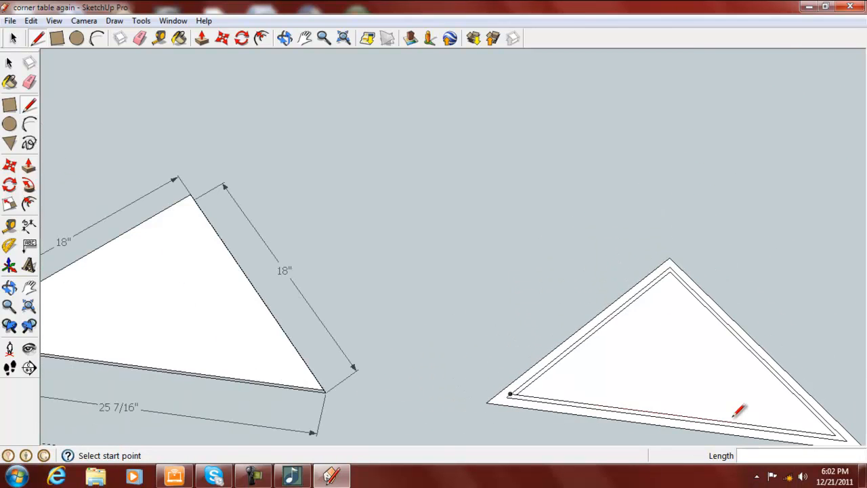
mouse_move(758, 409)
middle_mouse_down("shift")
mouse_move(757, 416)
mouse_move(580, 363)
middle_mouse_up("shift")
scroll(648, 393, "up", 5)
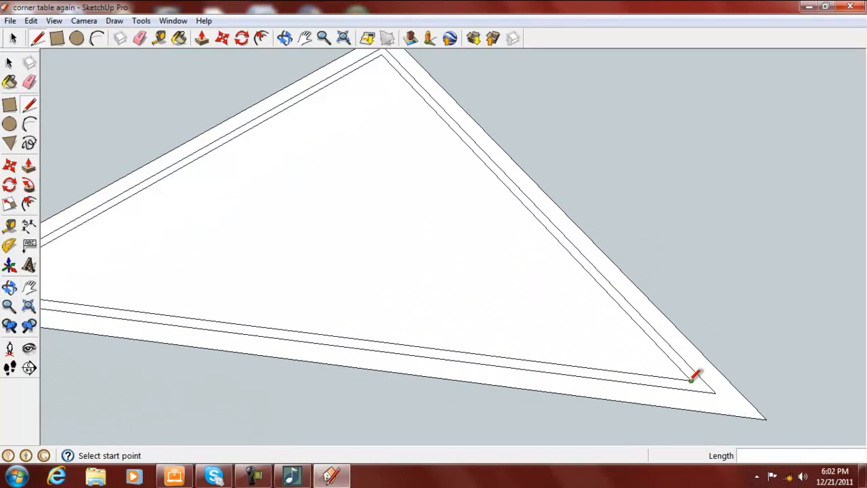
left_click(690, 380)
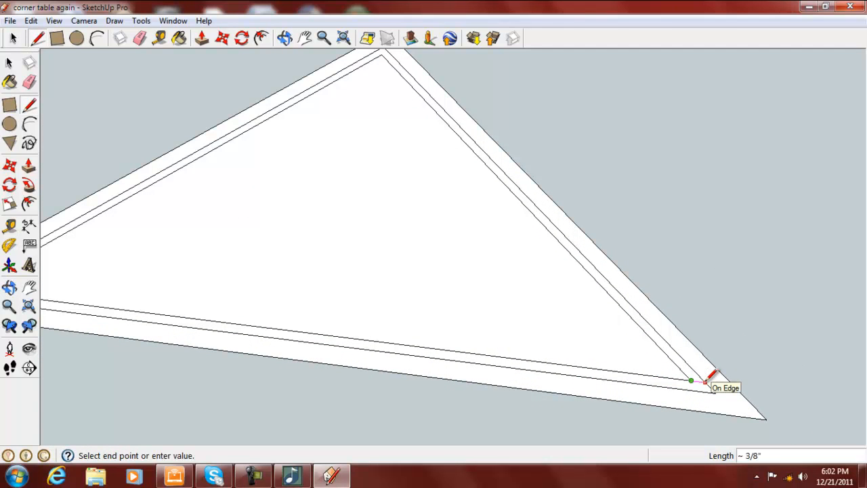
left_click(705, 383)
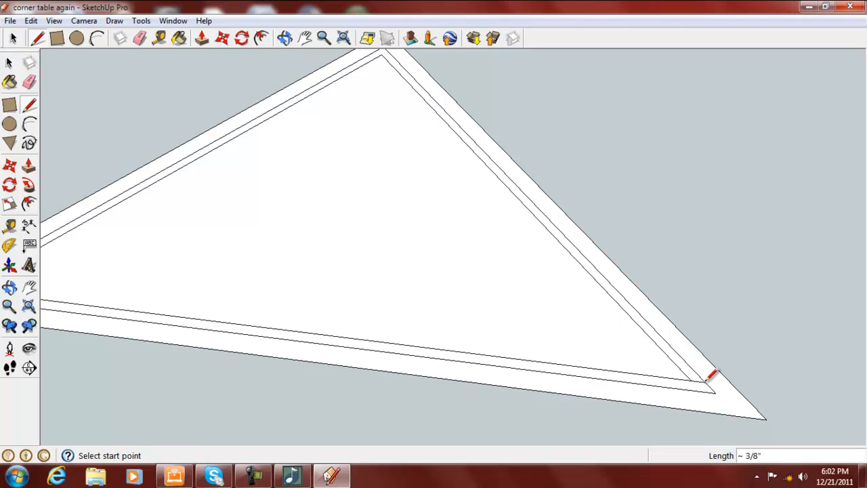
Delete the middle triangle's long edge and the leftover edge stubs at both acute corners.
left_click(9, 63)
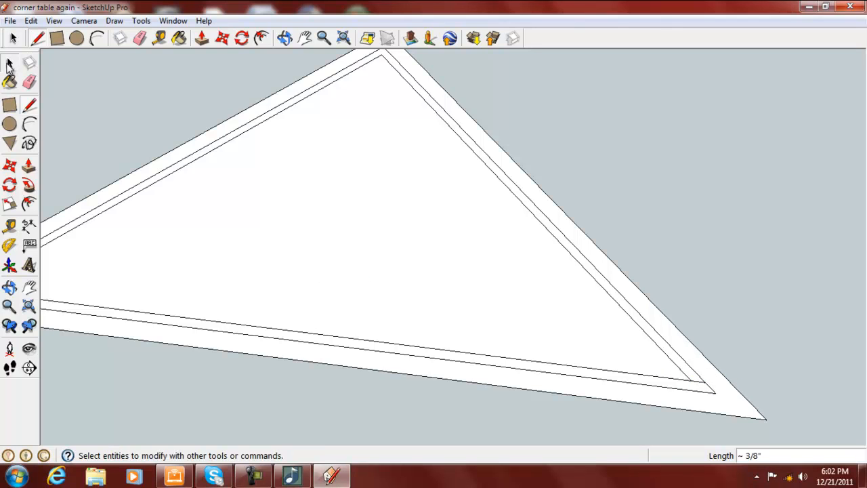
left_click(418, 359)
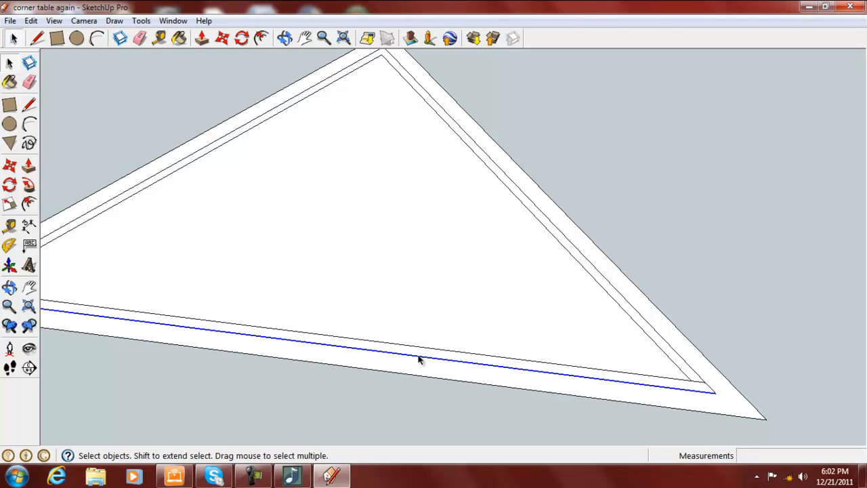
key("Delete")
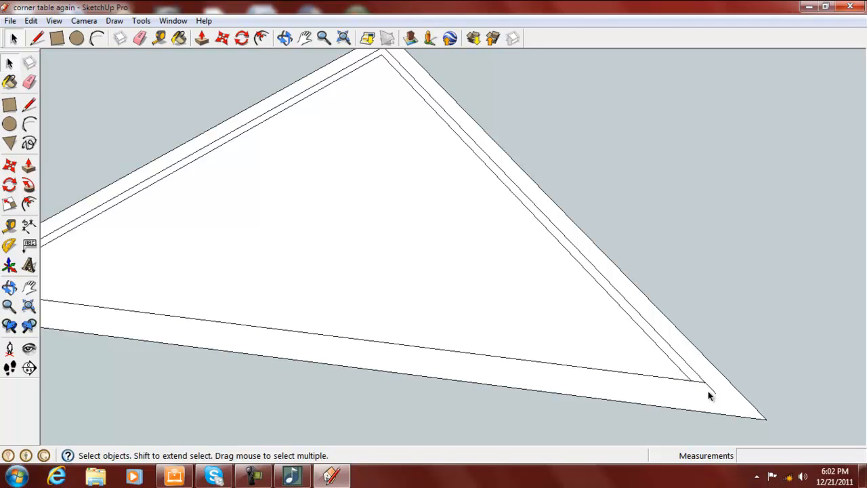
key("f")
key("Delete")
scroll(719, 372, "down", 3)
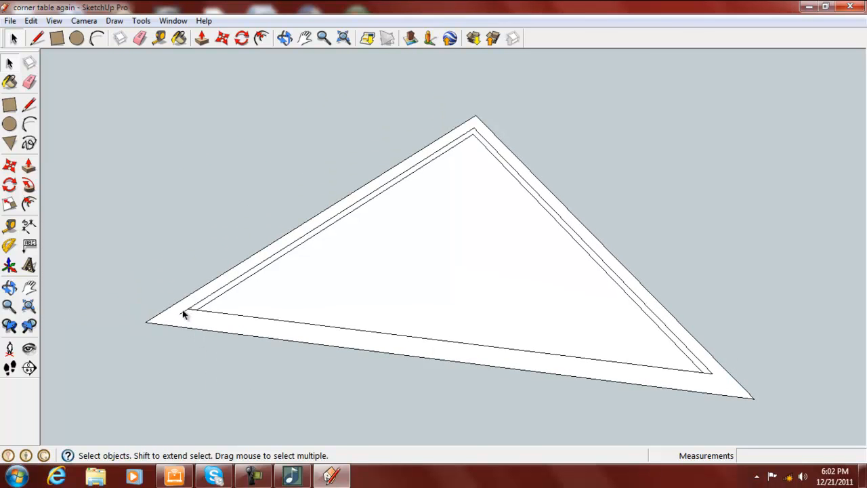
left_click(182, 312)
key("Delete")
Delete the innermost triangle's two short edges, keeping its extended long edge.
left_click(565, 233)
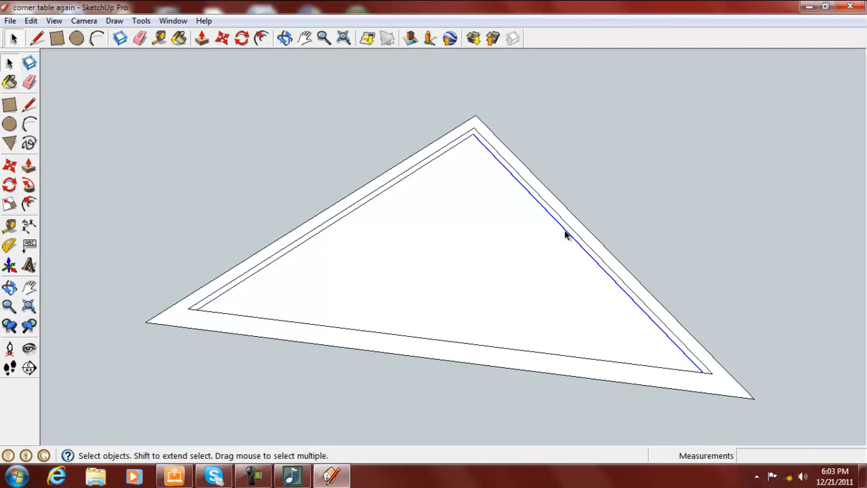
key("Delete")
left_click(329, 227)
key("Delete")
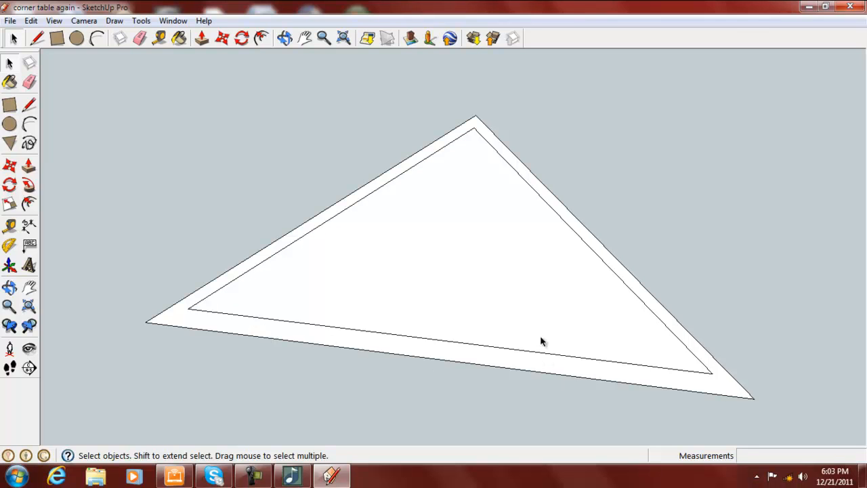
scroll(540, 340, "down", 1)
scroll(540, 337, "down", 2)
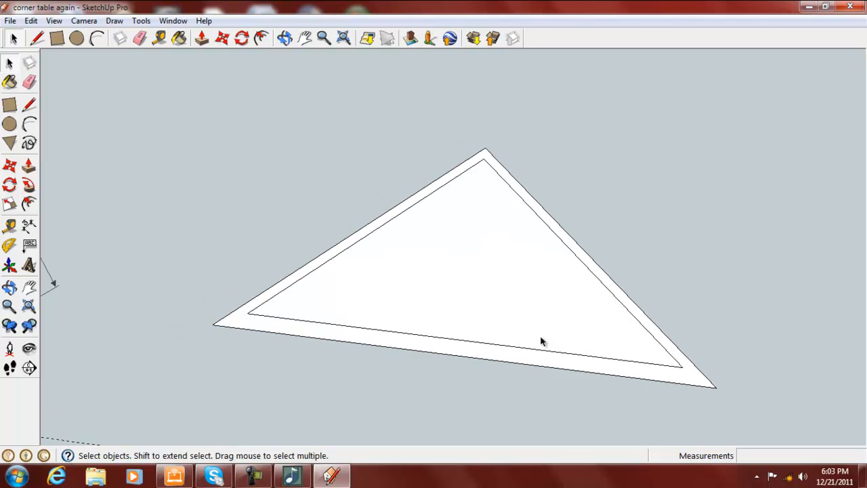
scroll(540, 336, "up", 3)
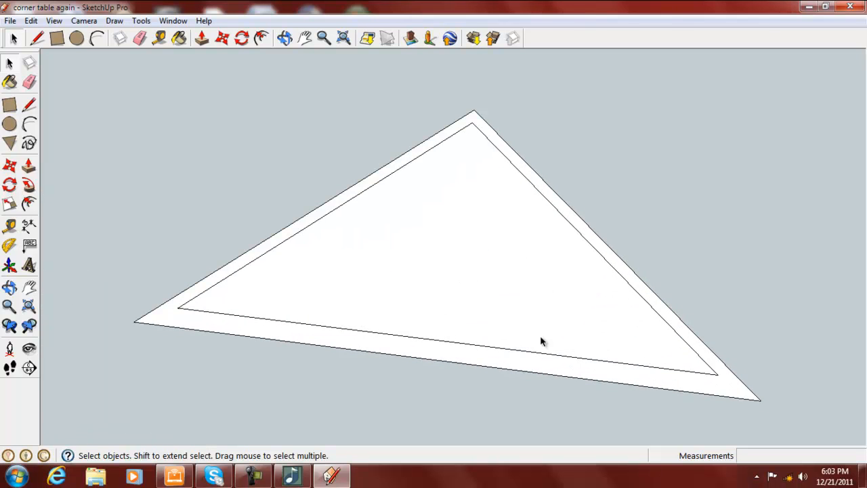
scroll(541, 339, "down", 1)
scroll(541, 341, "down", 3)
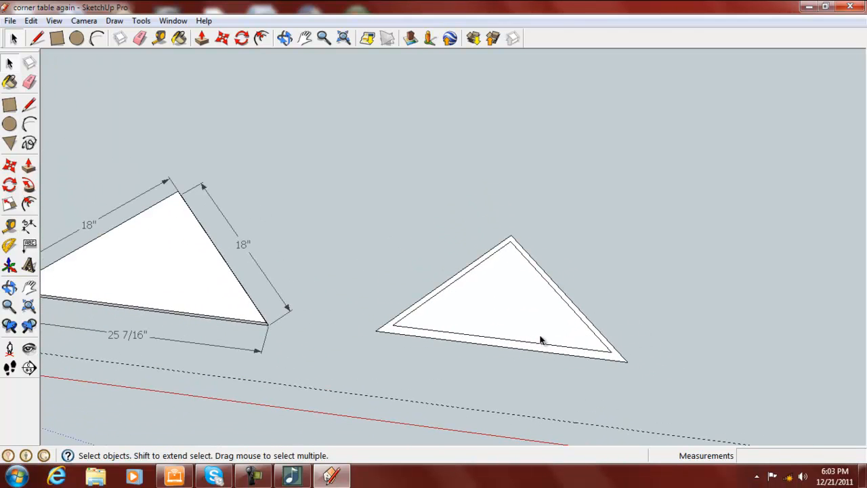
scroll(441, 330, "up", 1)
scroll(441, 329, "up", 1)
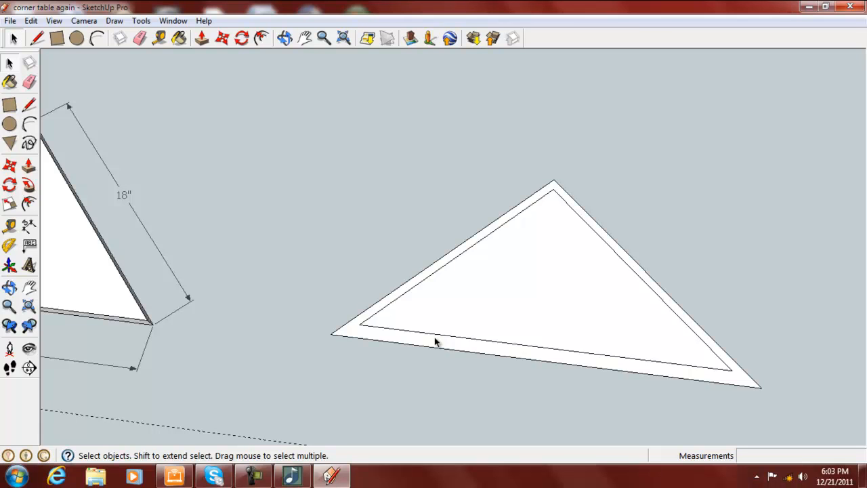
scroll(434, 337, "up", 4)
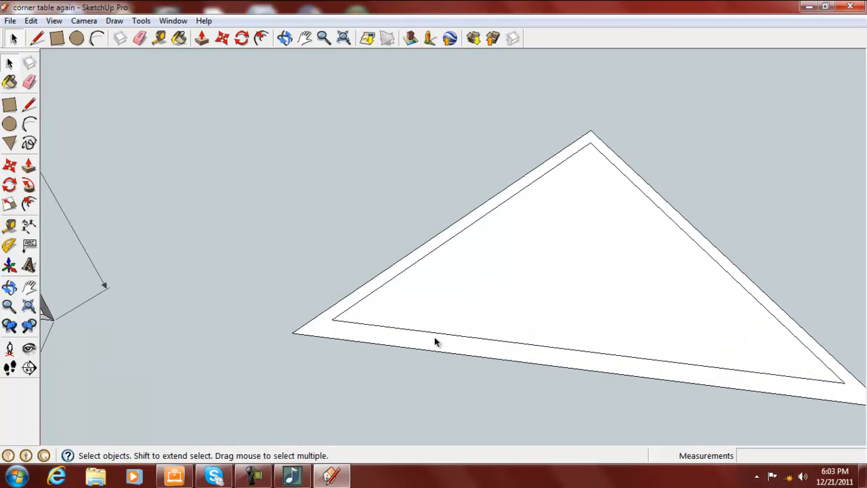
scroll(434, 336, "down", 5)
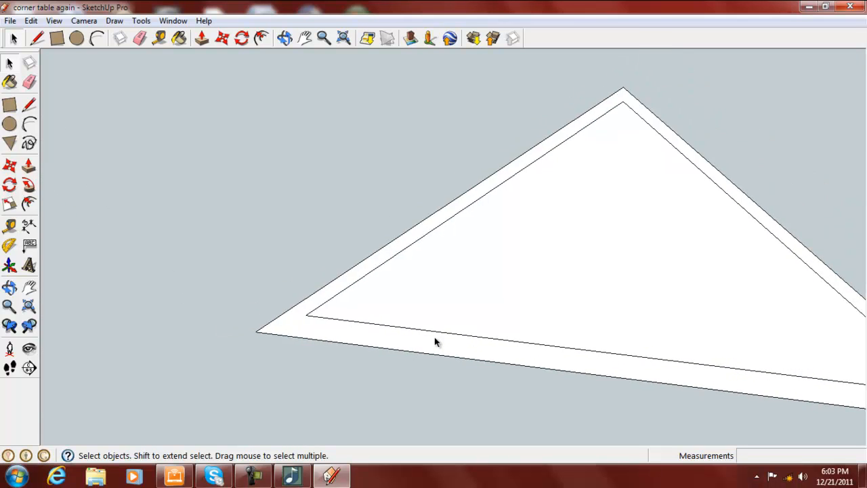
Copy the inner triangular face about 25 7/8 inches away from the frame, on the side opposite the tabletop.
left_click(499, 305)
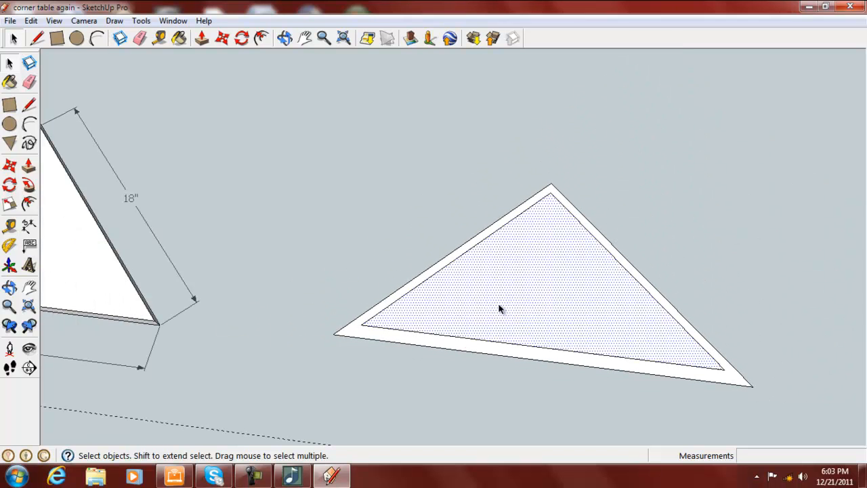
left_click(9, 166)
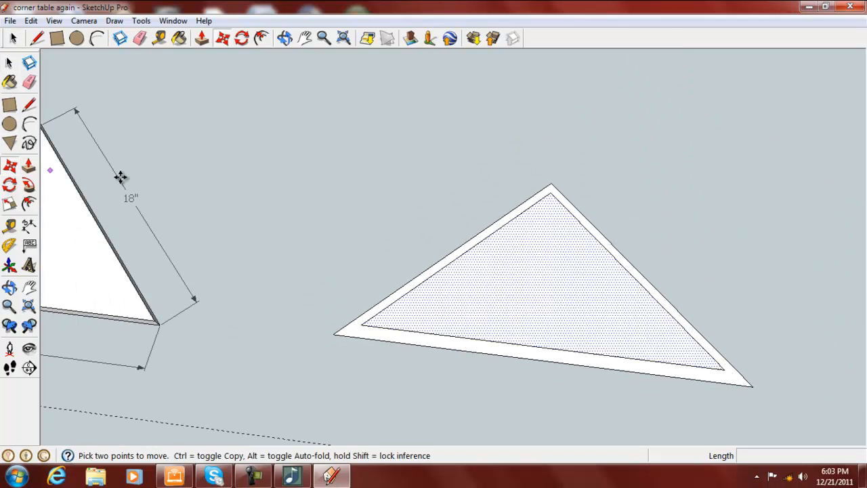
left_click(640, 290)
key("ctrl")
scroll(795, 282, "up", 2)
scroll(794, 282, "down", 2)
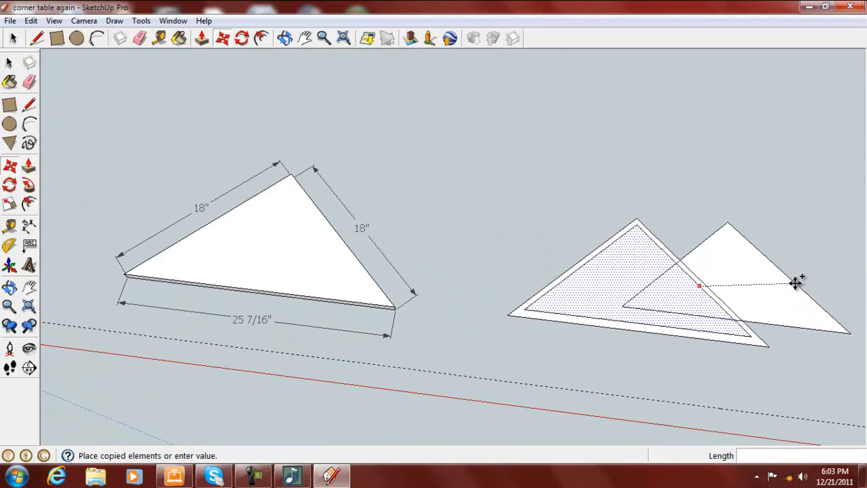
key("Escape")
middle_click_drag(790, 279, 619, 273)
left_click(534, 279)
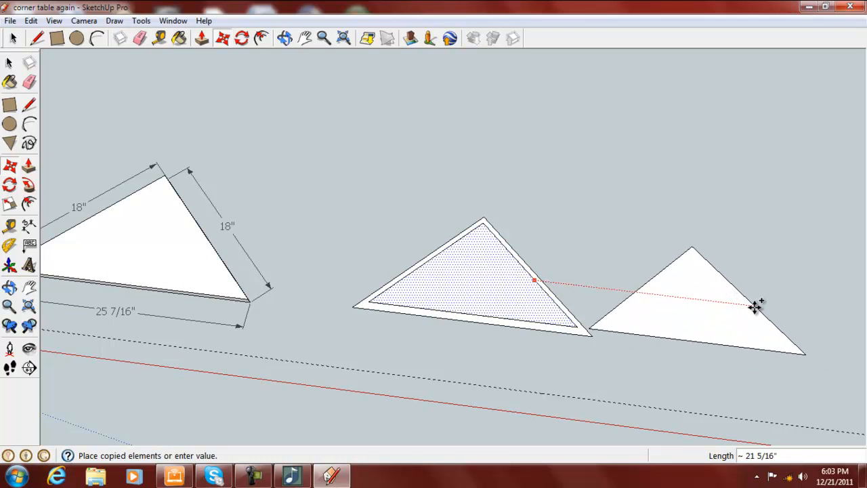
left_click(803, 310)
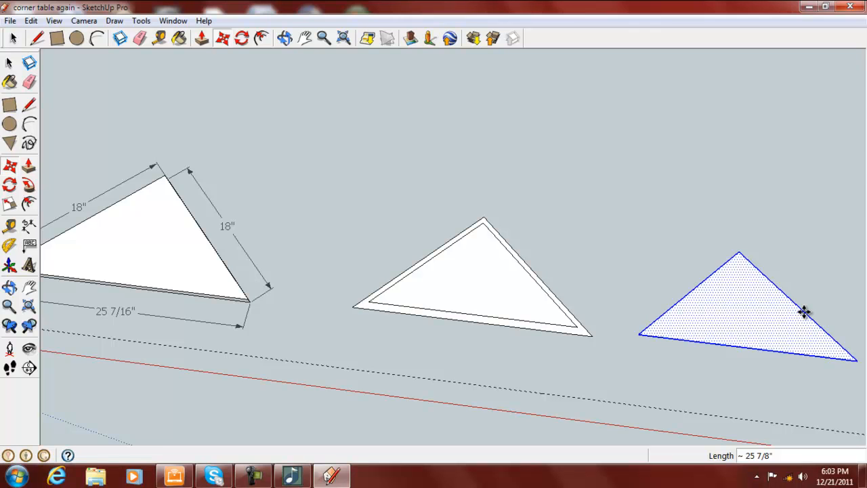
left_click(11, 63)
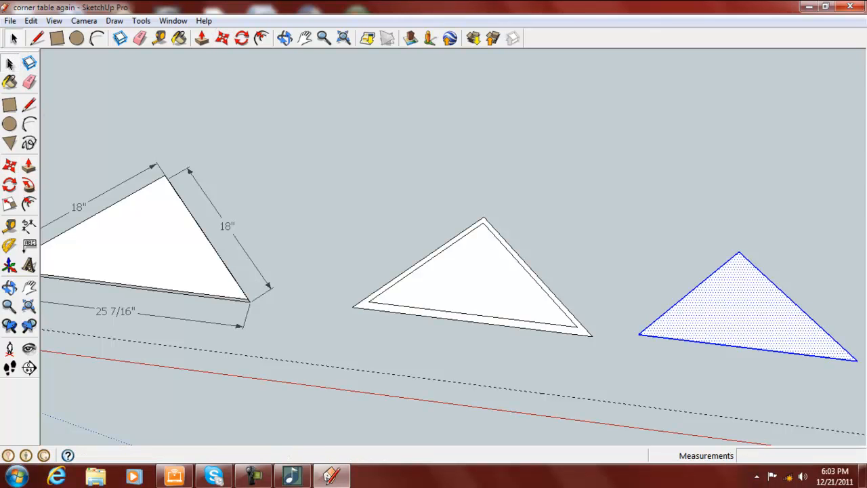
scroll(464, 317, "up", 4)
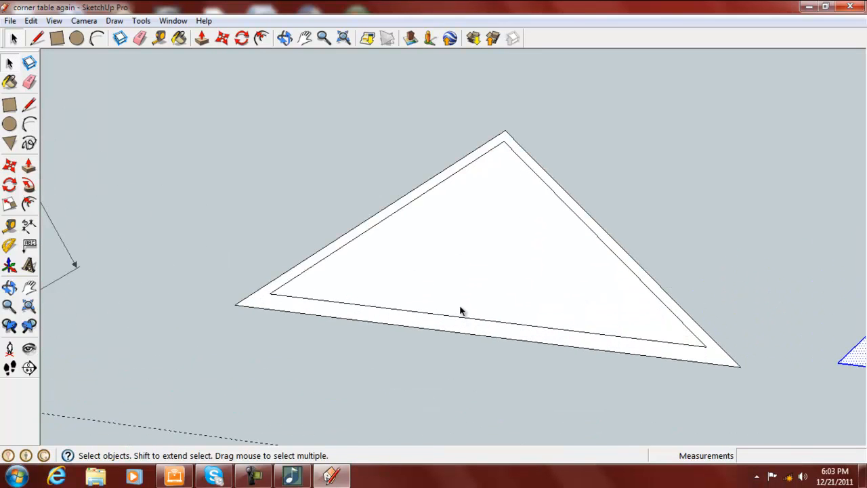
left_click(29, 104)
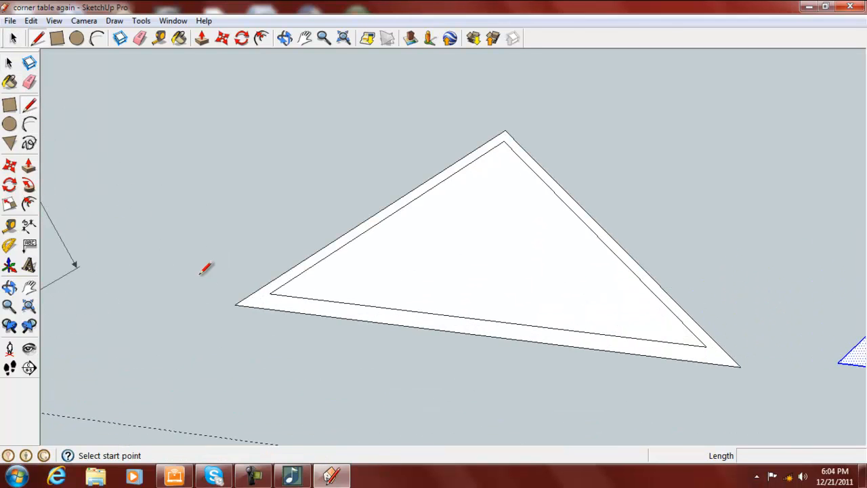
left_click(270, 293)
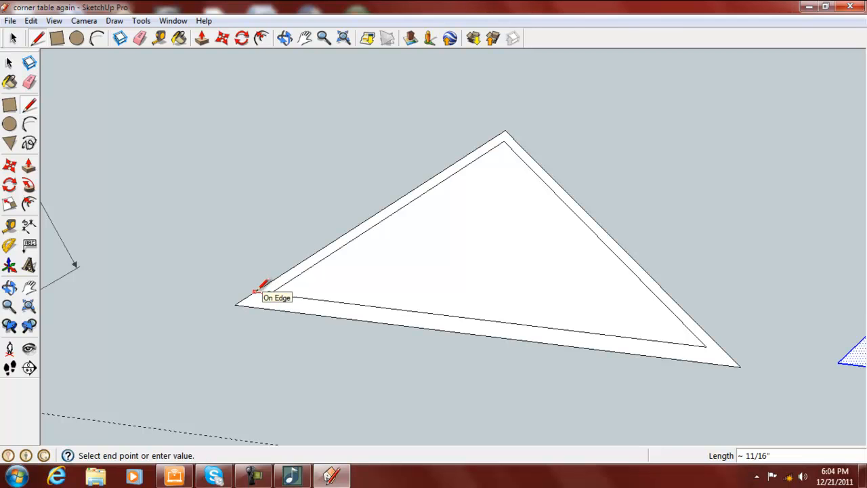
key("Escape")
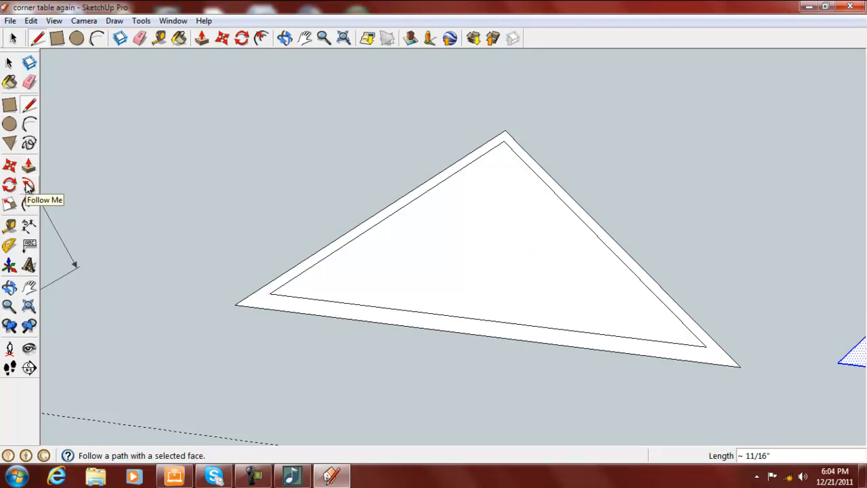
Offset the inner triangle's outline inward by 0.25 inch.
left_click(28, 203)
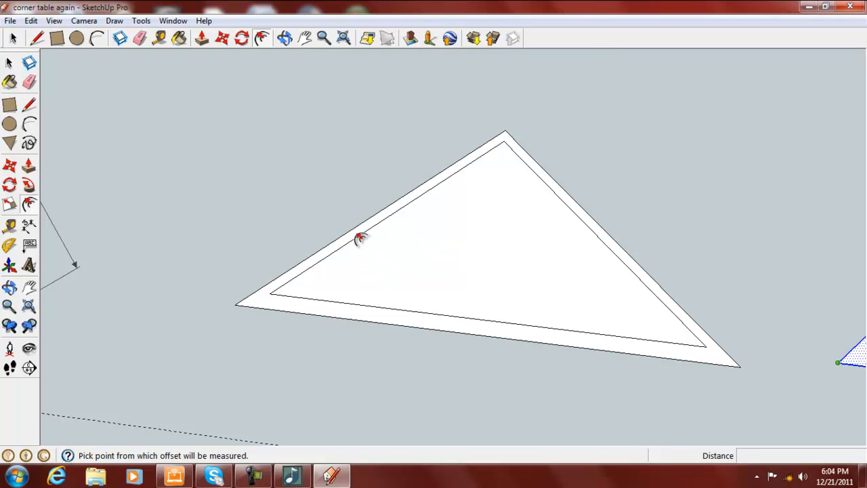
scroll(359, 238, "up", 2)
scroll(360, 238, "up", 2)
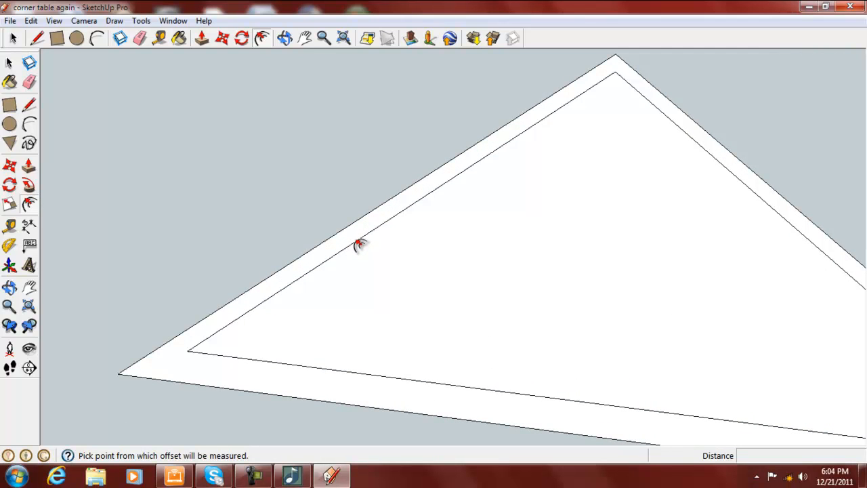
left_click(359, 245)
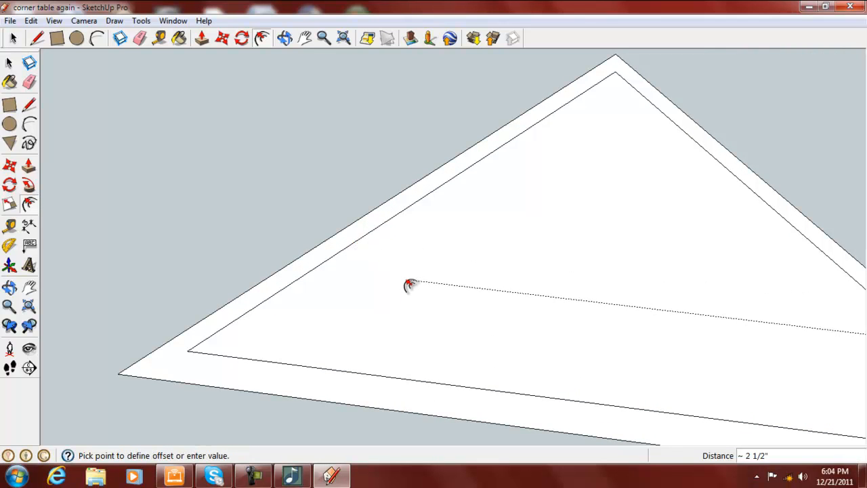
key("Escape")
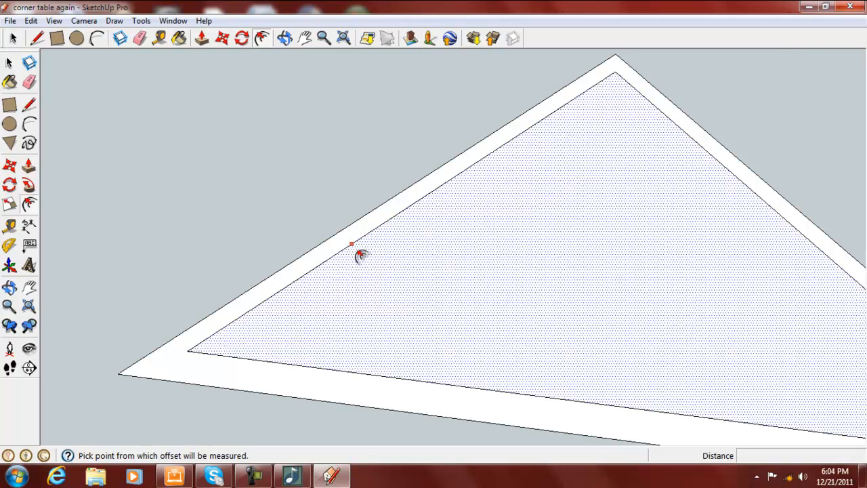
left_click(358, 252)
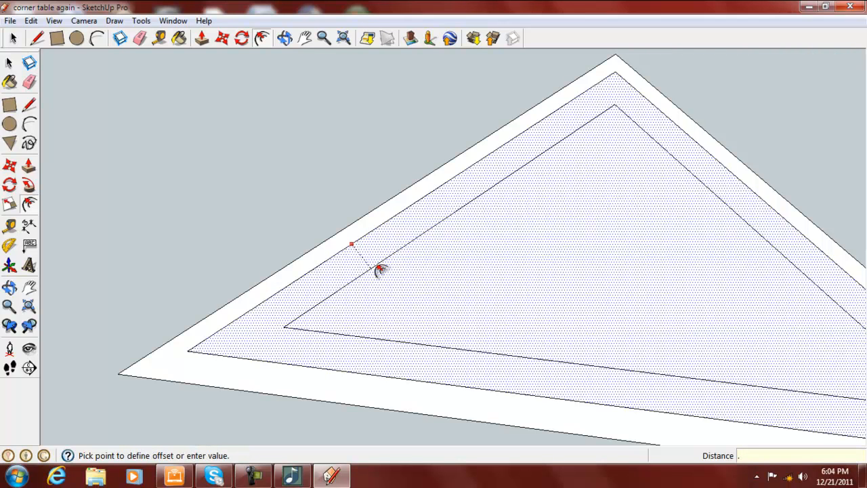
key("Return")
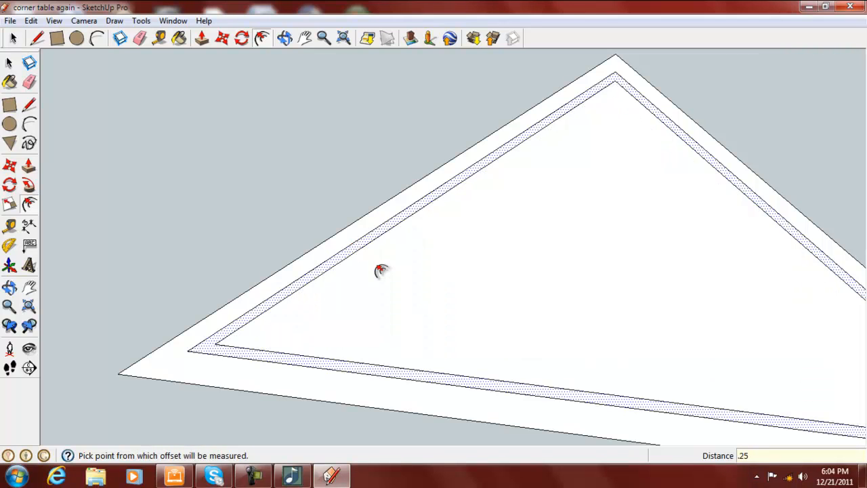
scroll(393, 274, "down", 3)
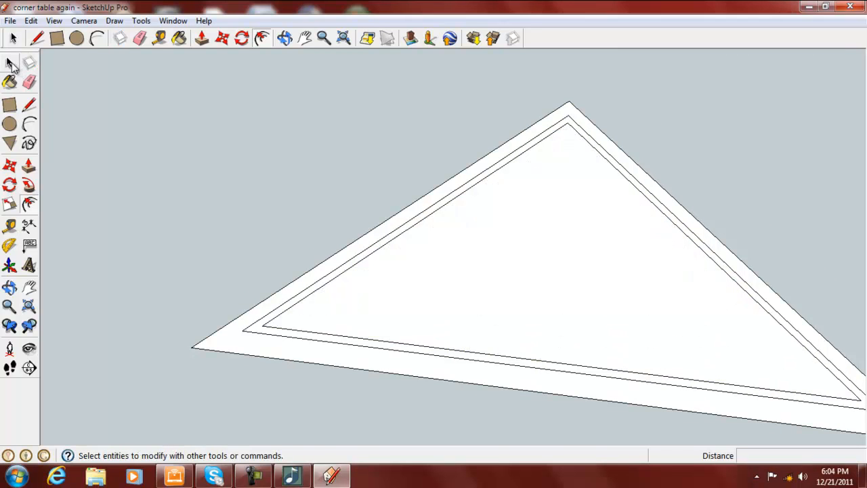
left_click(11, 63)
Extend both short edges of the innermost triangle about 3/8 inch to the middle triangle's long edge at the acute corners.
left_click(29, 104)
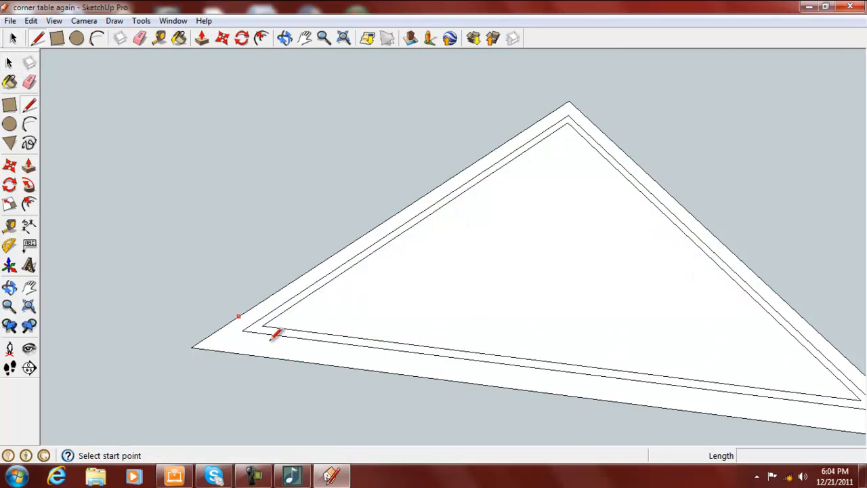
left_click(262, 327)
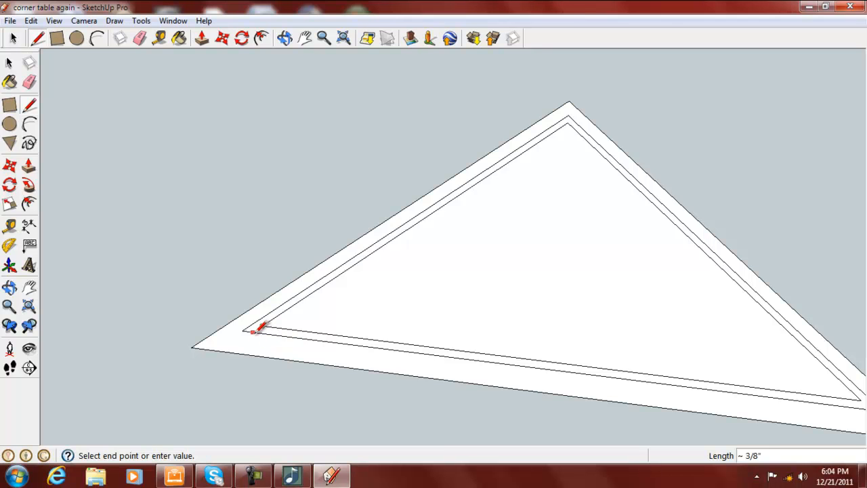
key("Escape")
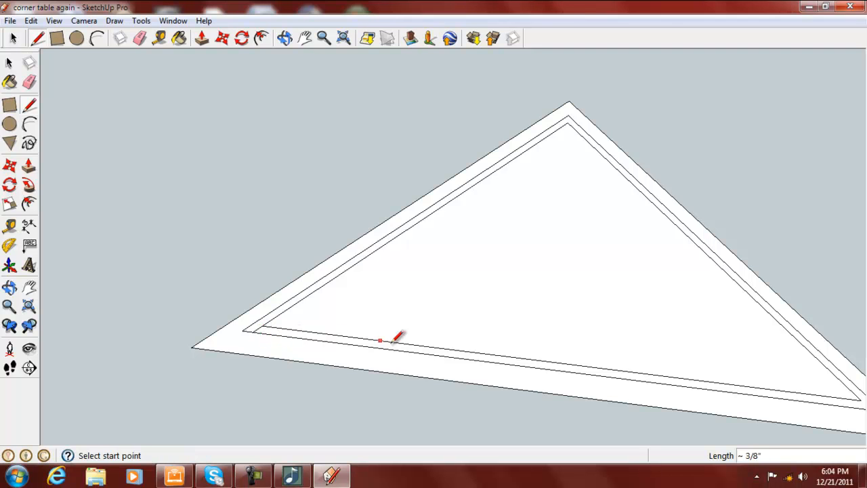
scroll(413, 336, "down", 1)
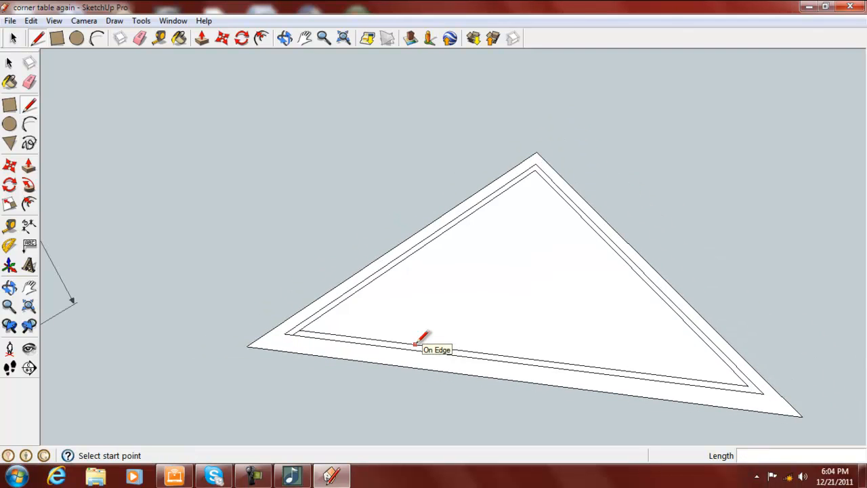
left_click(749, 385)
left_click(757, 391)
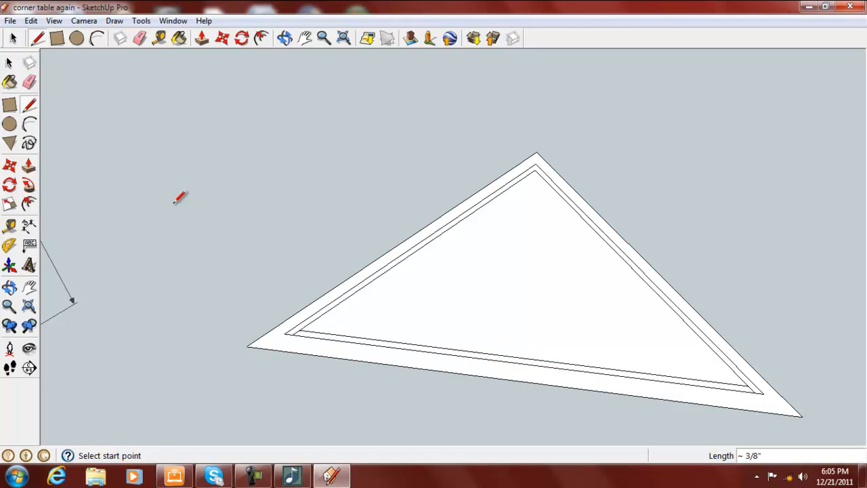
Delete the long edges of the middle and innermost triangles between the two acute corners.
left_click(8, 62)
left_click(511, 363)
key("Delete")
left_click(513, 359)
key("Delete")
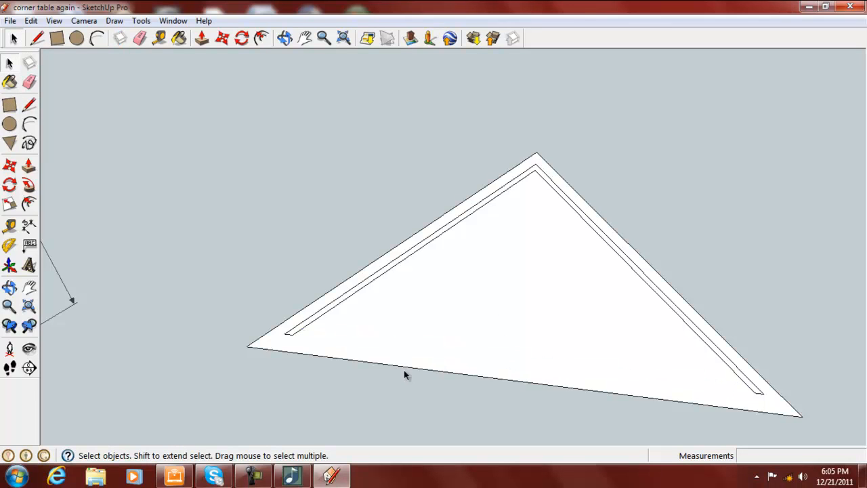
Extend the strip's end edges to the outer outline at both acute corners, about 11/16 inch at the corner nearest the tabletop.
left_click(28, 104)
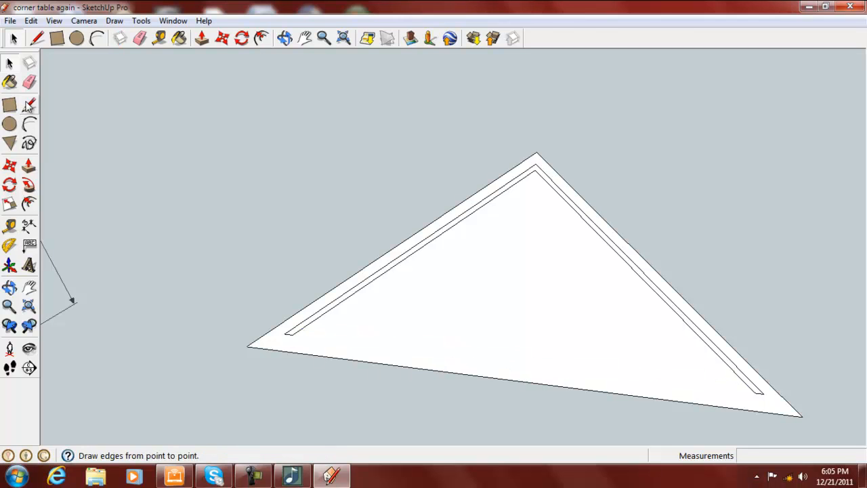
left_click(285, 333)
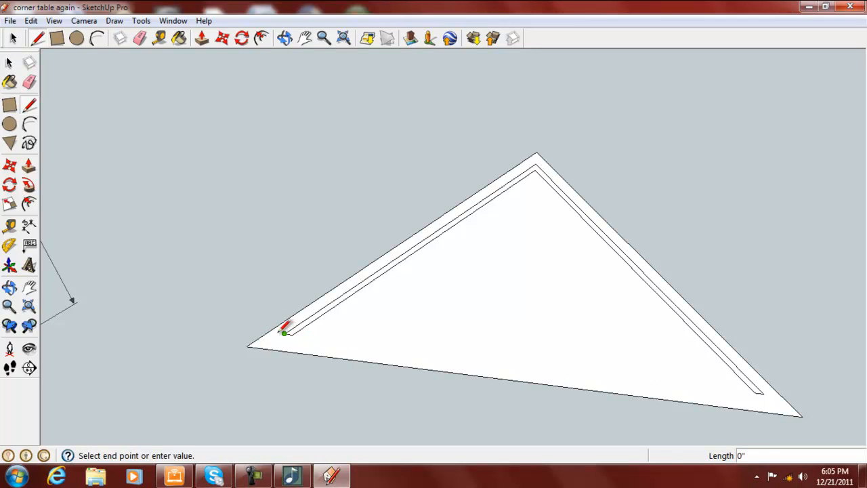
left_click(269, 331)
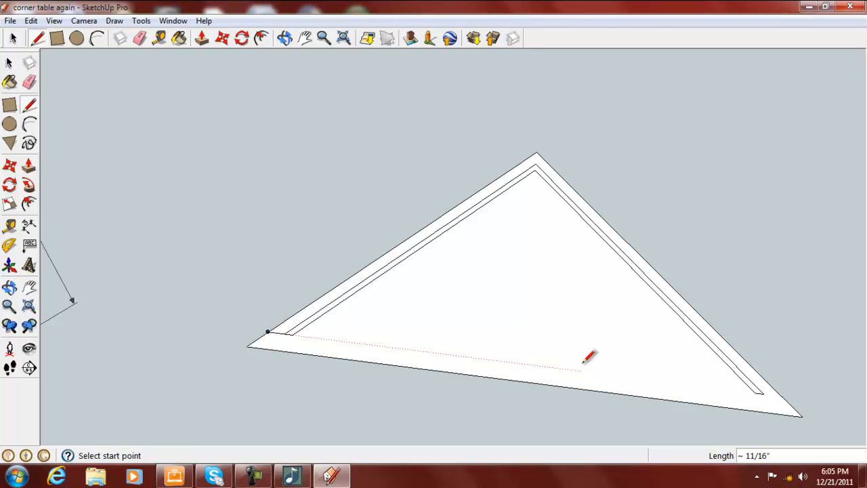
left_click(756, 392)
left_click(780, 394)
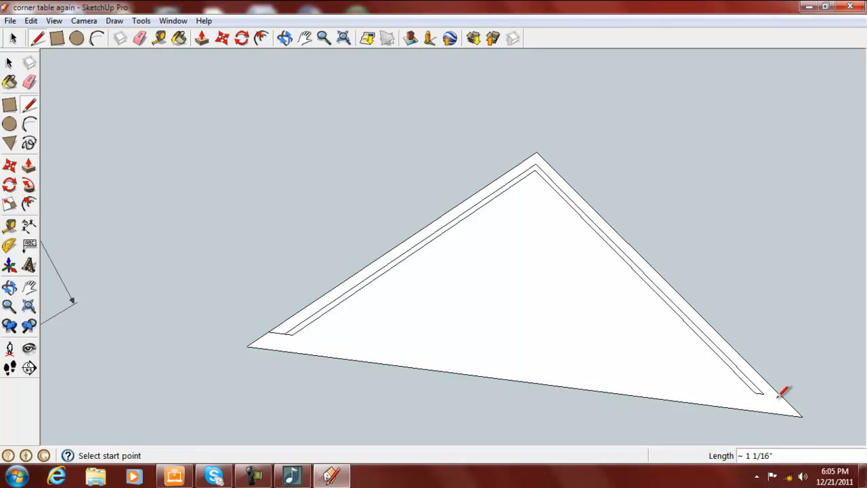
left_click(764, 393)
left_click(781, 396)
Delete the middle triangle's two short edges, leaving the innermost short edges and the end lines.
left_click(9, 62)
left_click(9, 63)
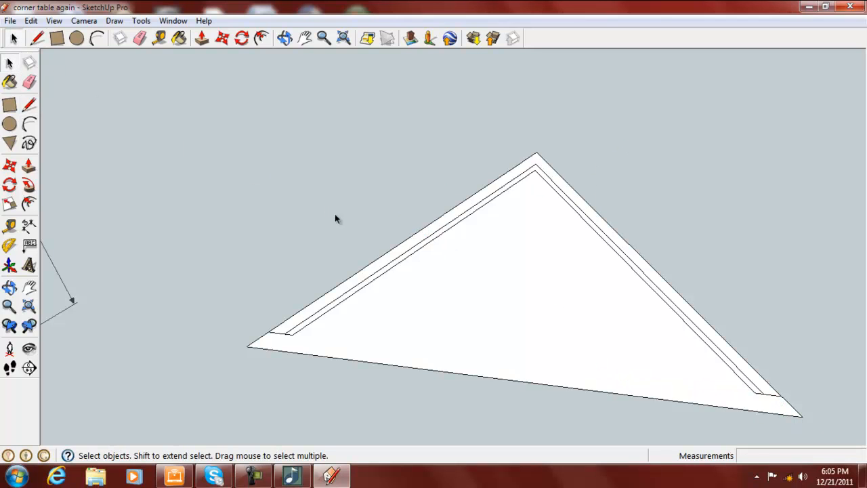
left_click(409, 251)
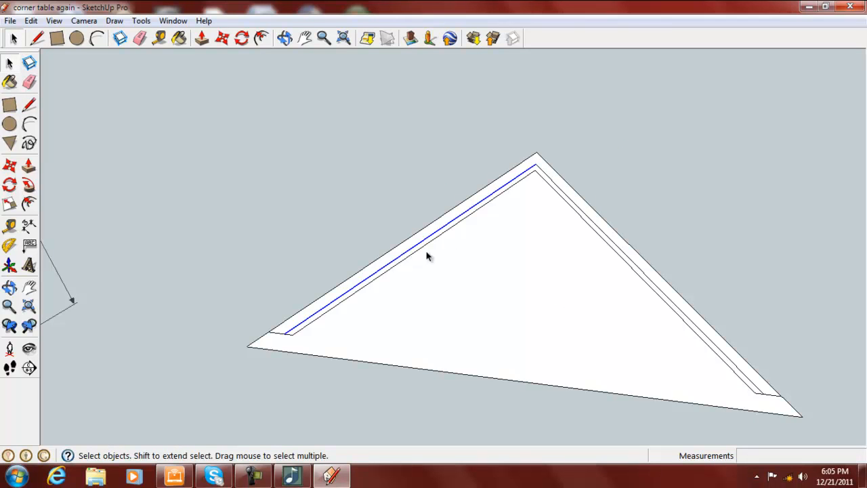
key("Delete")
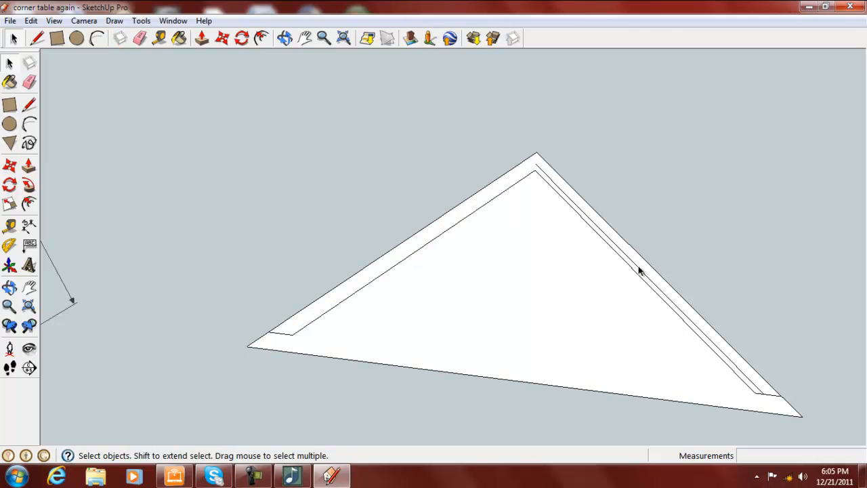
left_click(638, 271)
key("Delete")
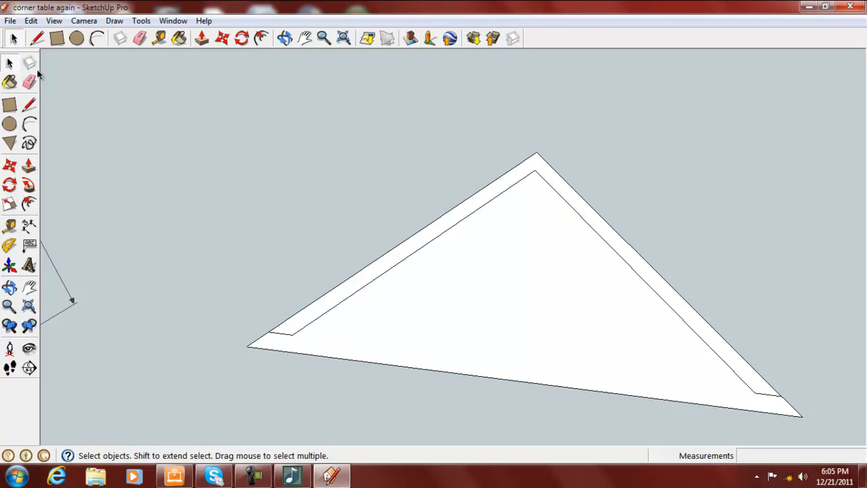
Draw a mitre line about 1 1/16 inch long between the outer and inner apex corners of the frame strip.
left_click(29, 104)
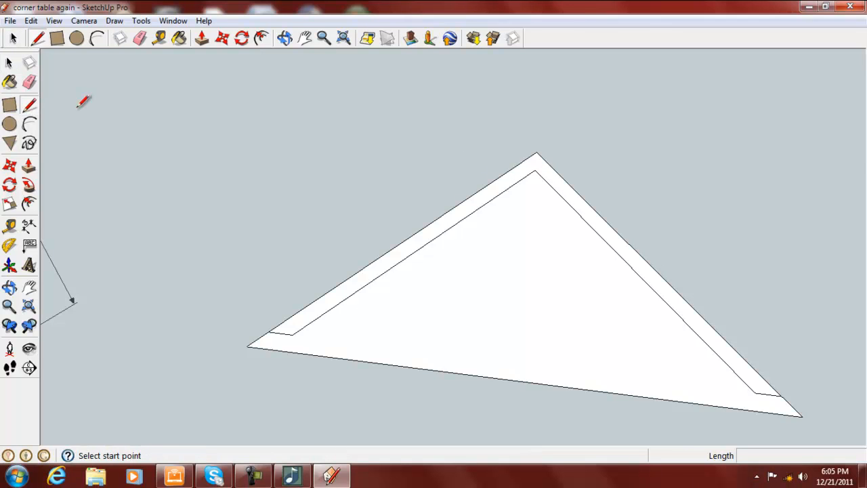
left_click(536, 152)
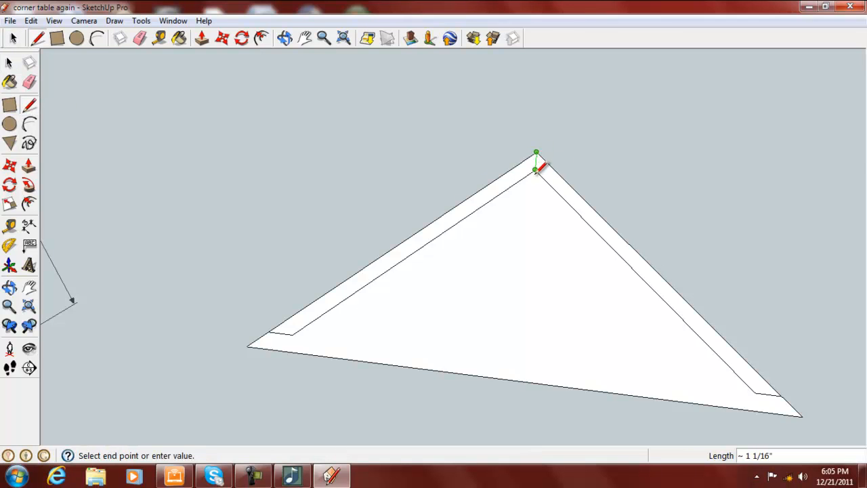
left_click(535, 169)
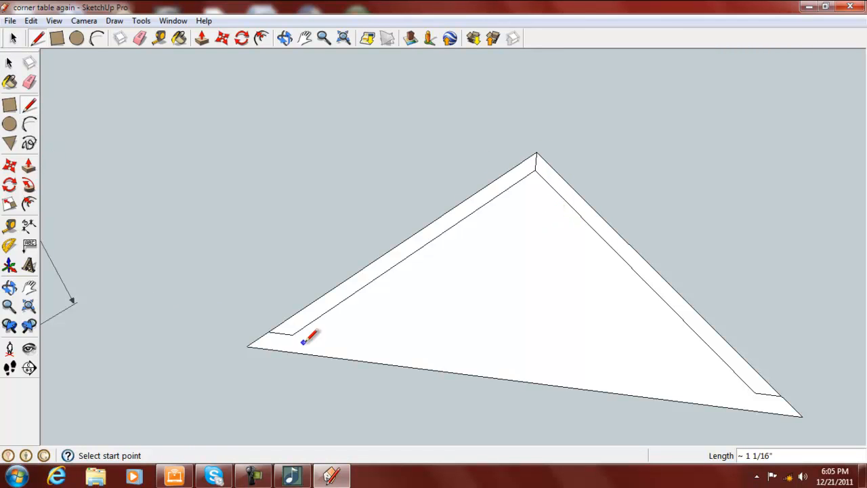
Check the length of the strip's inner short edge with a temporary dimension.
left_click(30, 225)
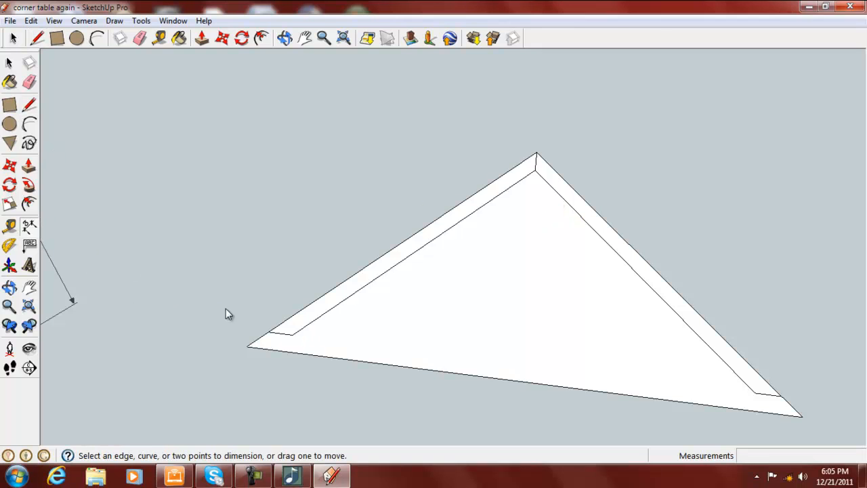
left_click(294, 338)
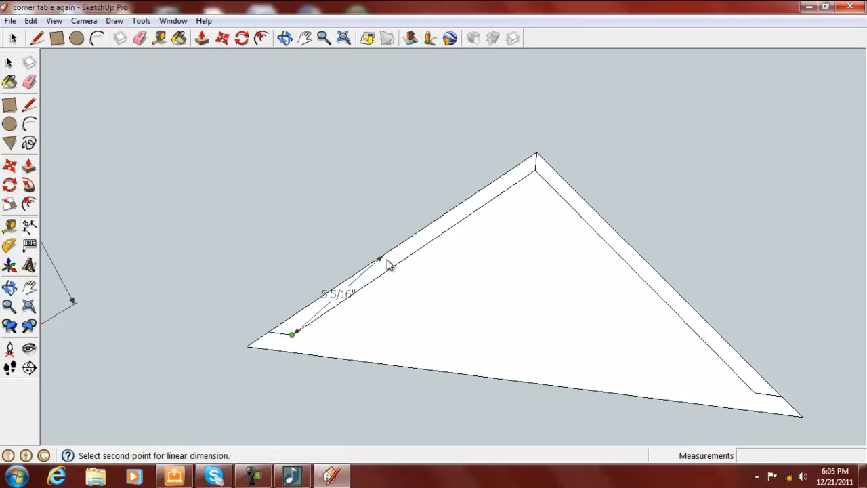
key("Escape")
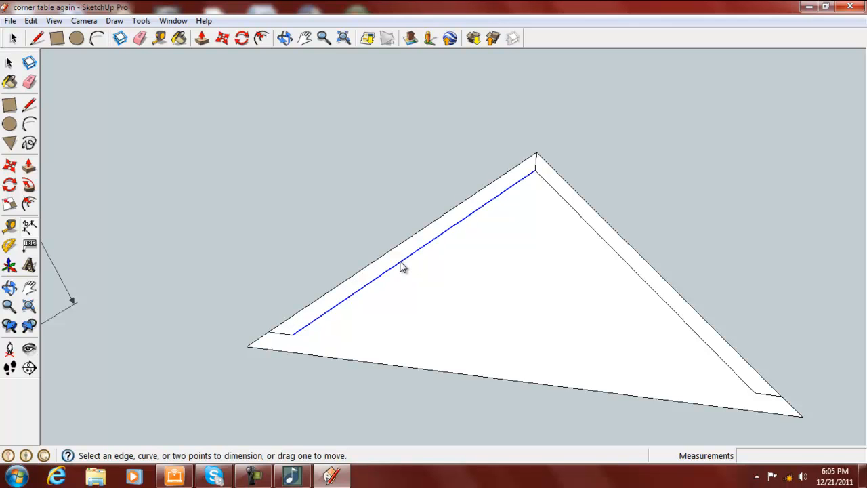
left_click(364, 286)
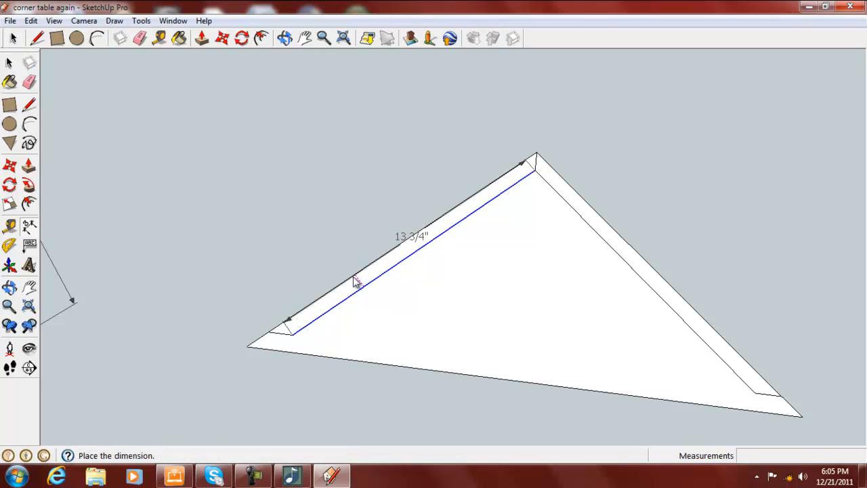
key("Escape")
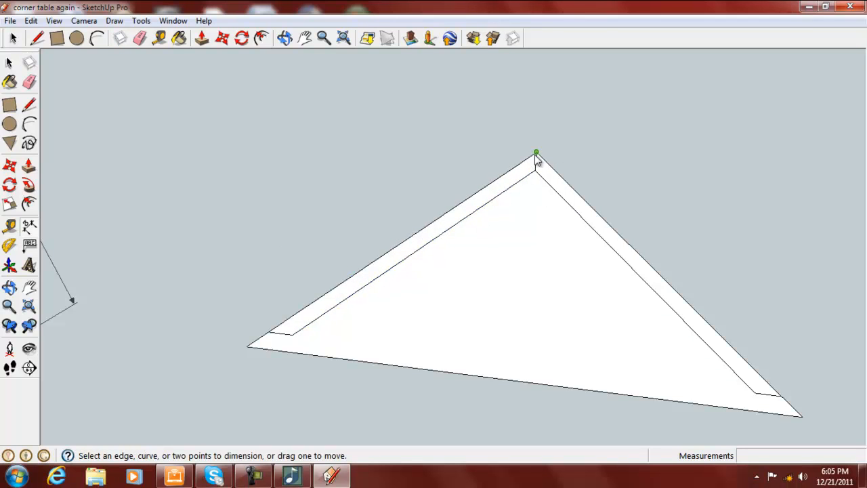
Check the mitre line's length and the strip's width near the apex with temporary dimensions.
left_click(535, 154)
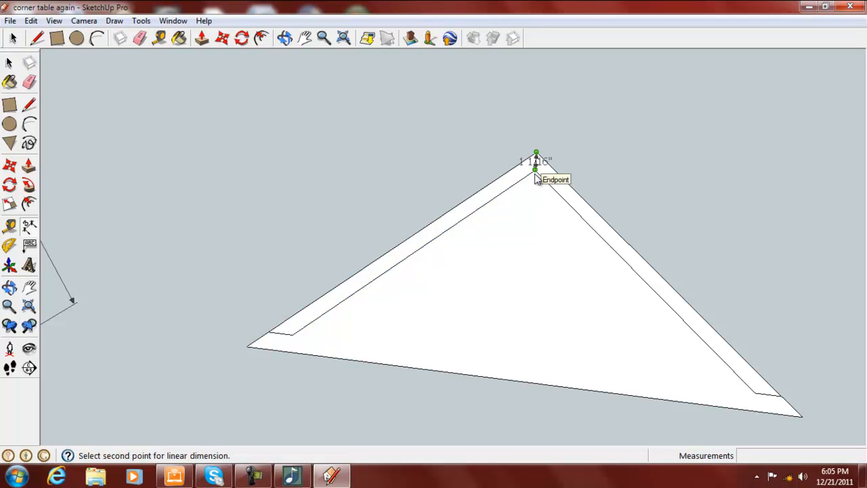
scroll(535, 172, "up", 3)
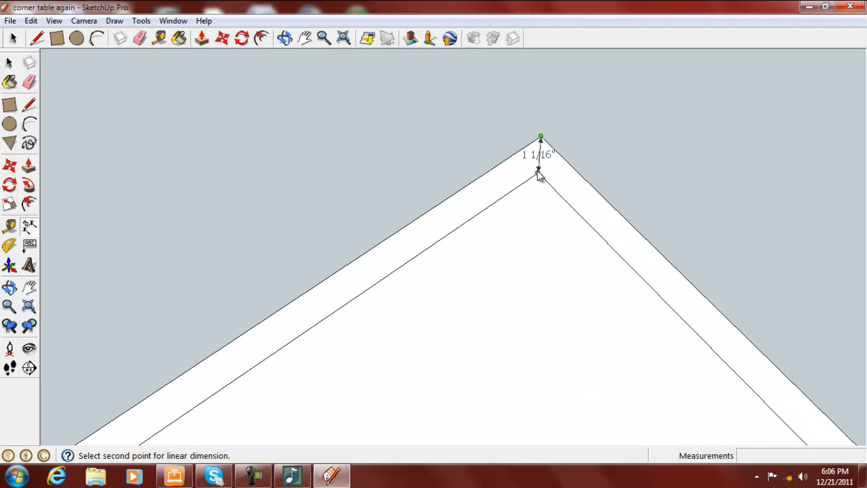
key("Escape")
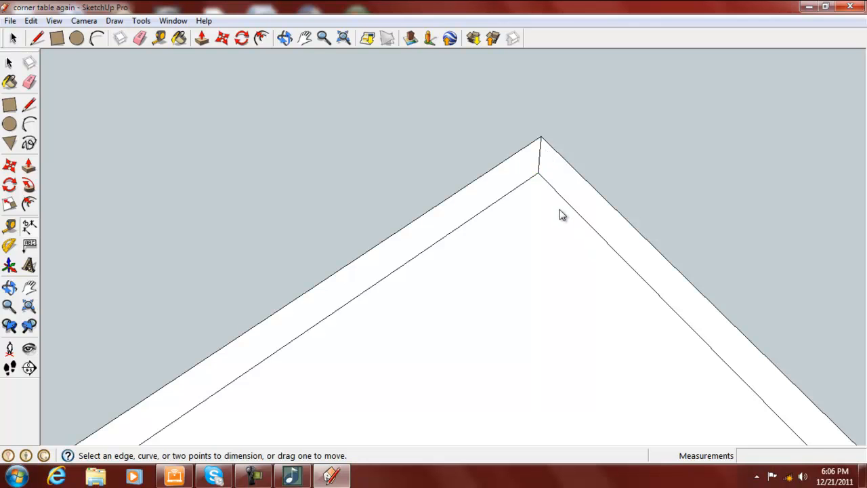
scroll(560, 214, "up", 4)
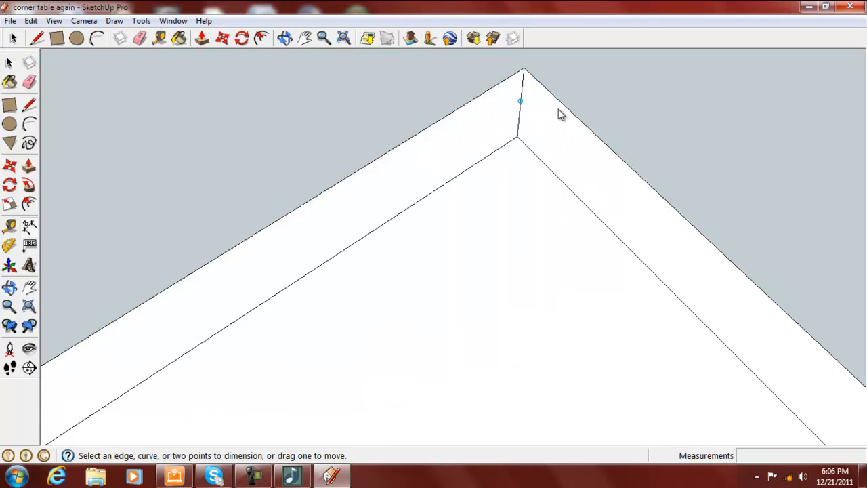
left_click(517, 137)
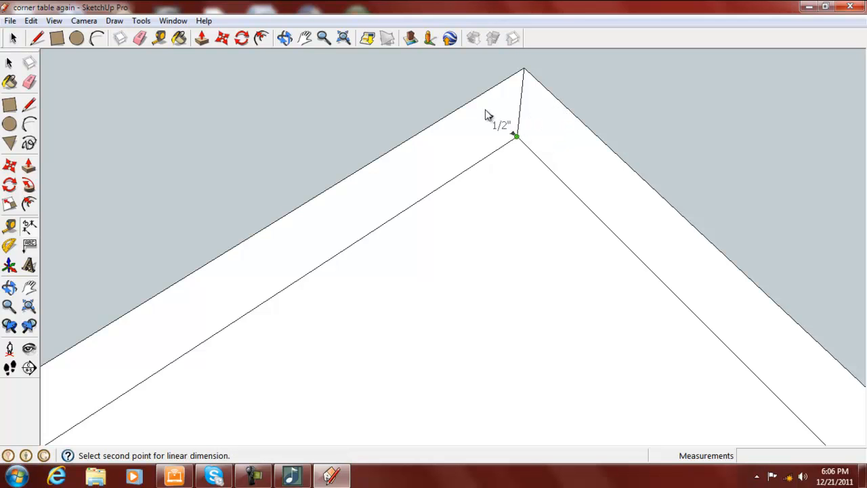
key("Escape")
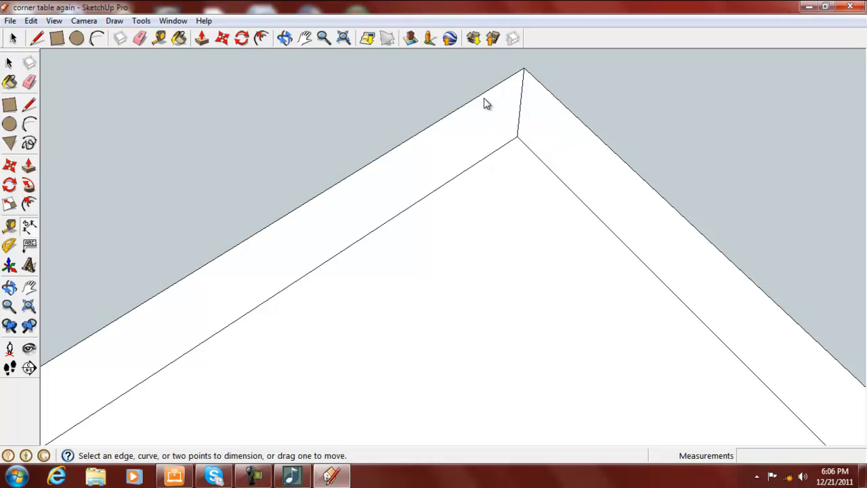
Copy both short-side strips outward from the triangle, one about 2 7/8 inches and the other about 1 13/16 inches away.
scroll(547, 220, "down", 6)
middle_click_drag(529, 285, 527, 182)
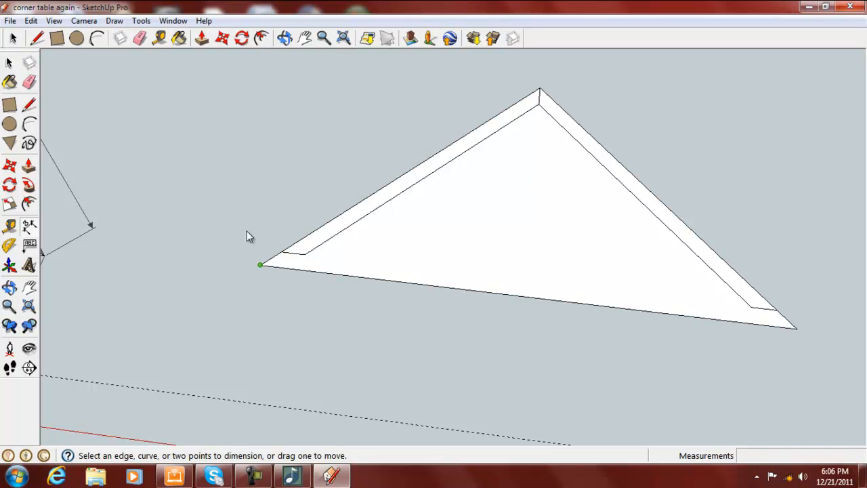
left_click(9, 167)
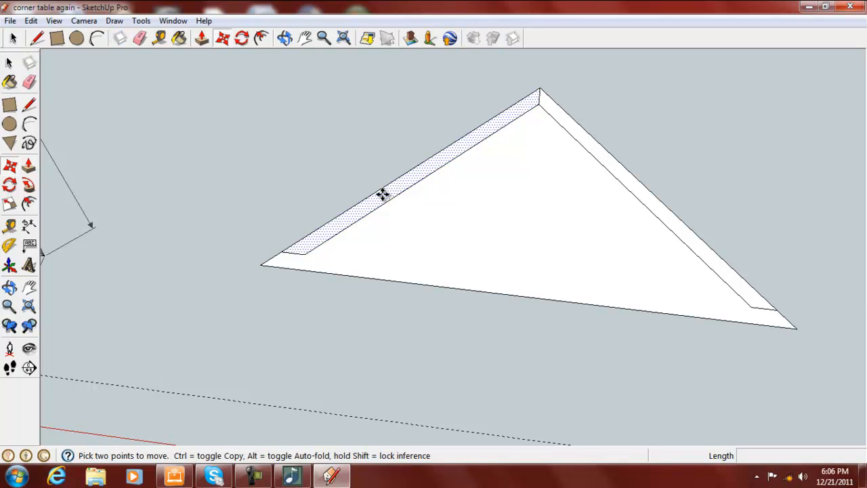
key("ctrl")
left_click(382, 195)
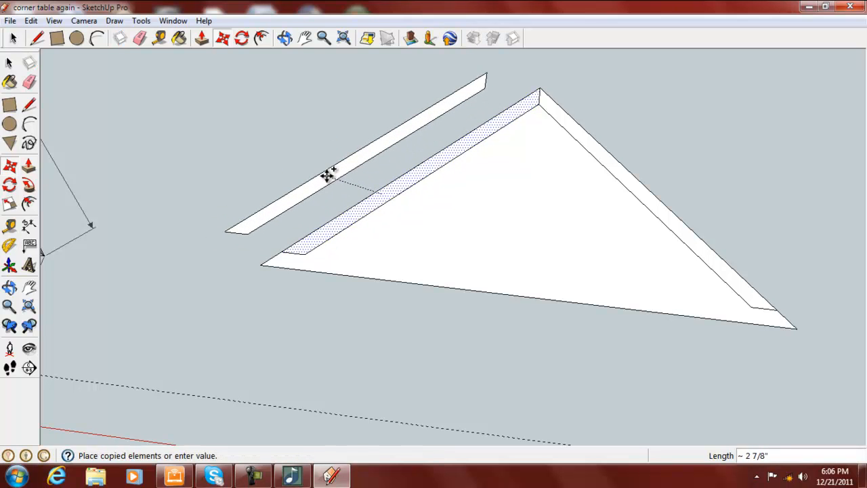
left_click(326, 175)
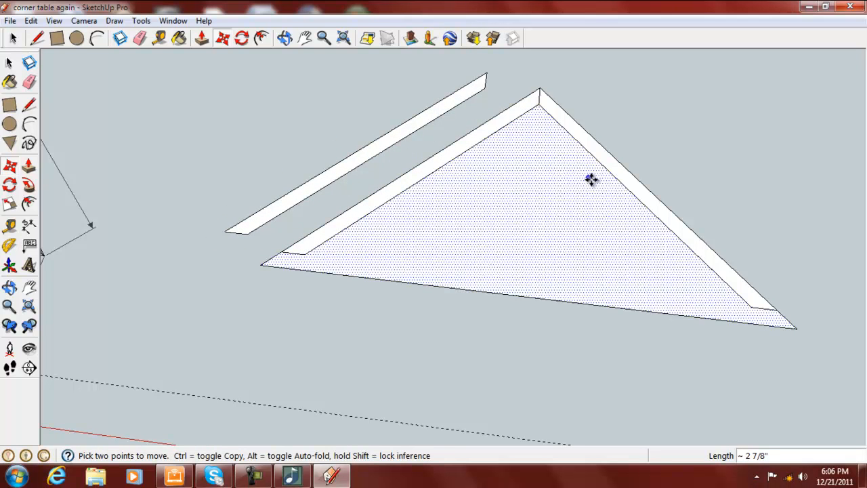
left_click(634, 187)
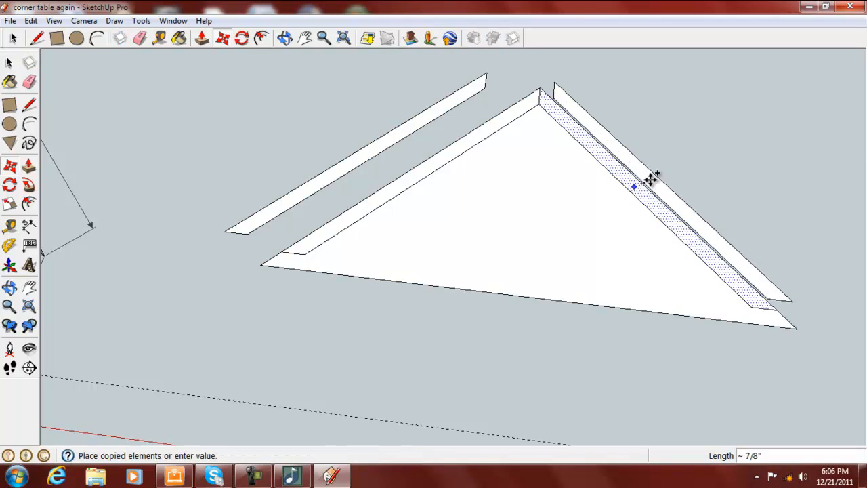
left_click(667, 174)
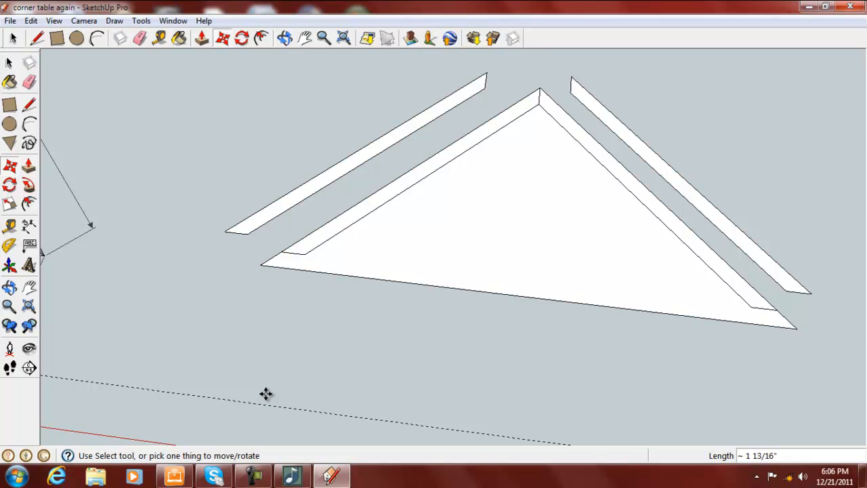
scroll(265, 393, "down", 3)
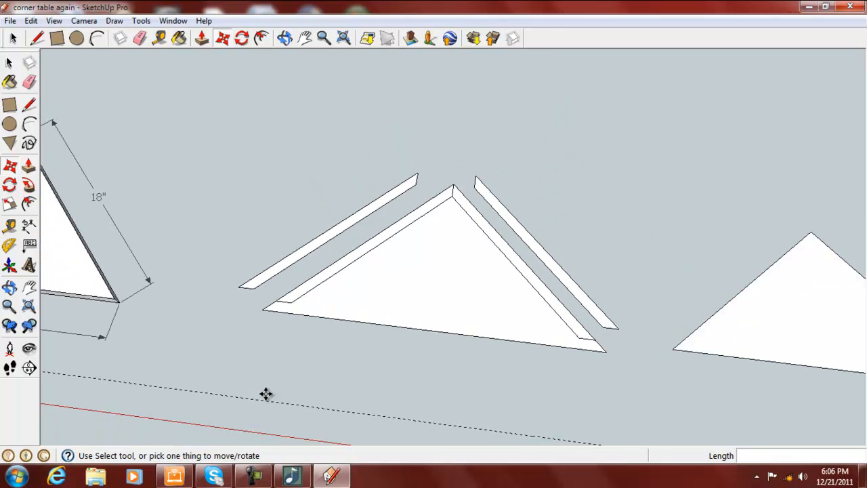
scroll(258, 396, "down", 1)
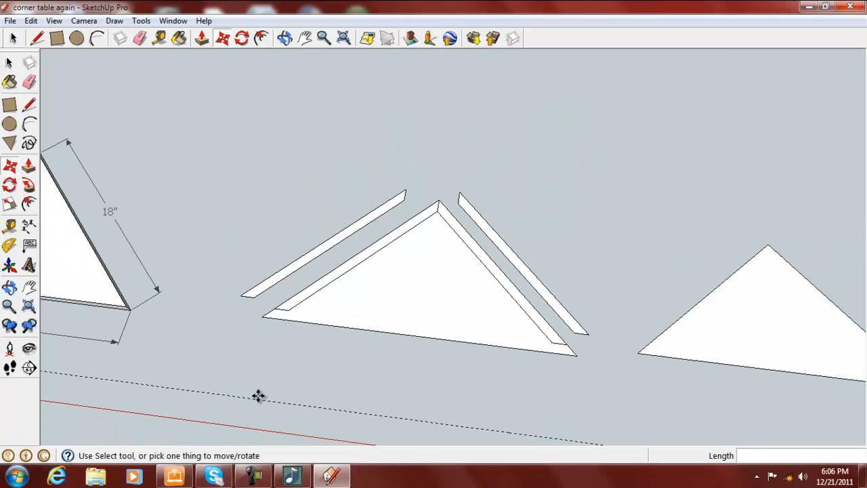
scroll(258, 396, "down", 1)
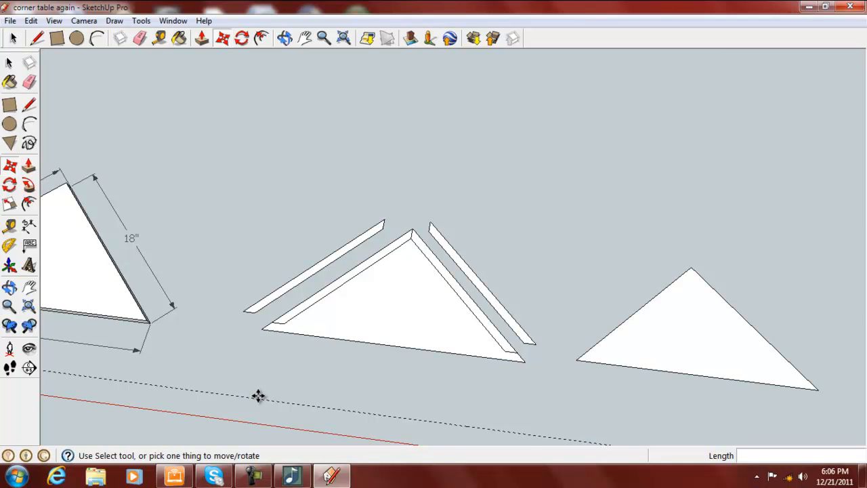
mouse_move(361, 405)
middle_mouse_down()
mouse_move(379, 241)
mouse_move(364, 377)
mouse_move(408, 397)
mouse_move(420, 366)
middle_mouse_up()
key("m")
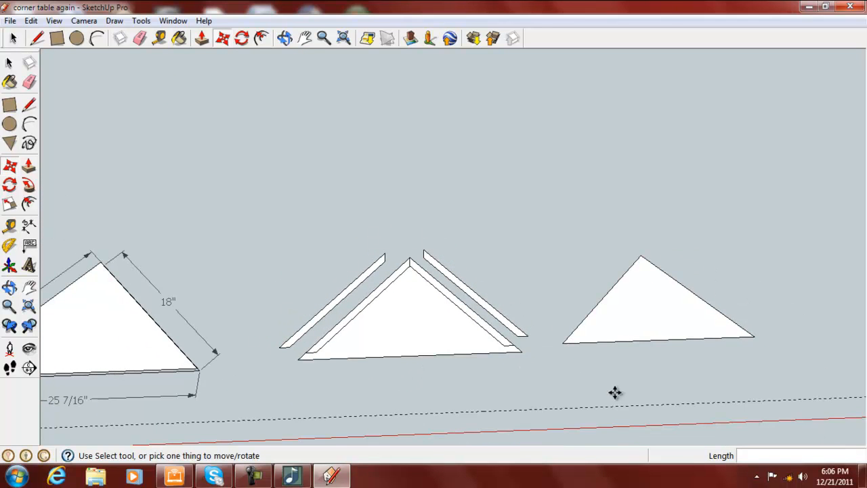
scroll(408, 393, "down", 3)
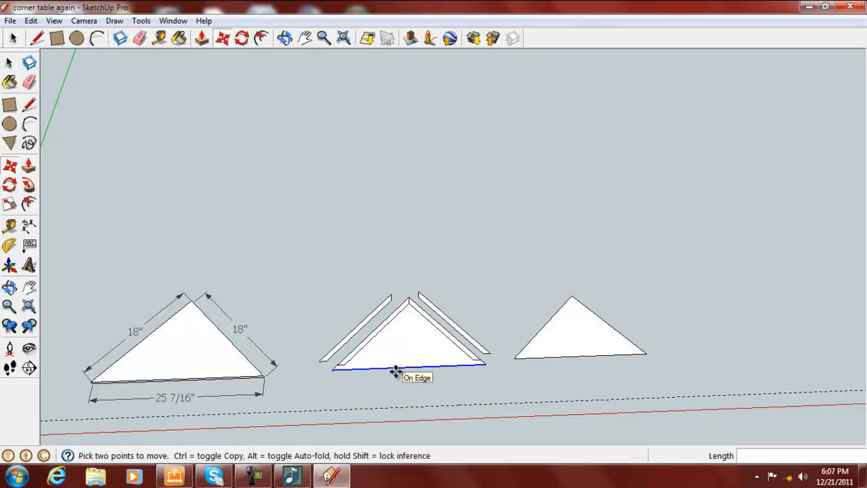
Draw a line about 19 7/16 inches long between the inner acute corners, closing off a strip along the triangle's long edge.
scroll(395, 371, "up", 5)
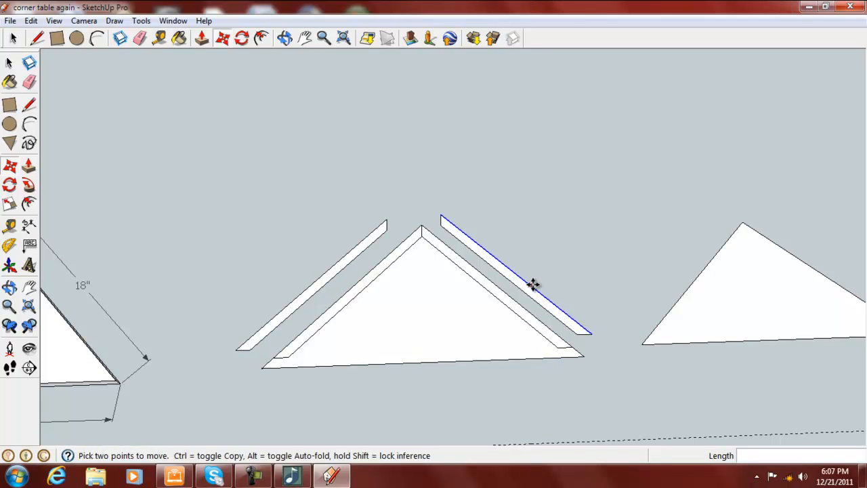
scroll(519, 275, "up", 3)
left_click(28, 104)
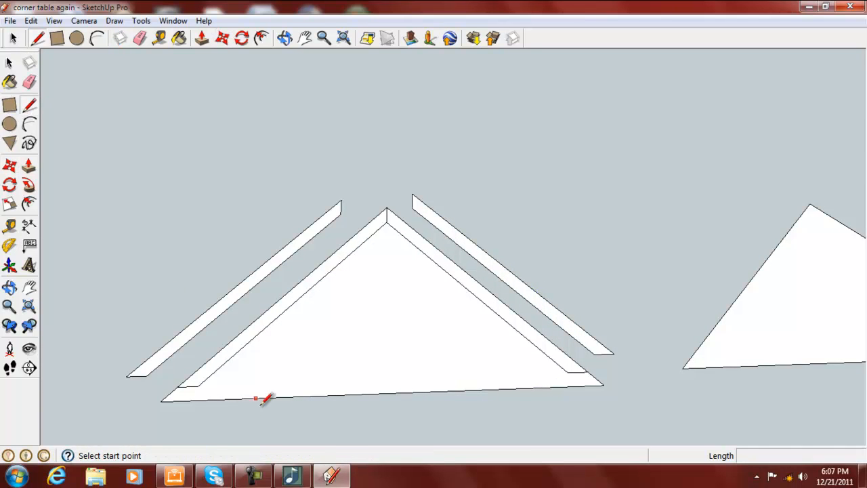
left_click(198, 386)
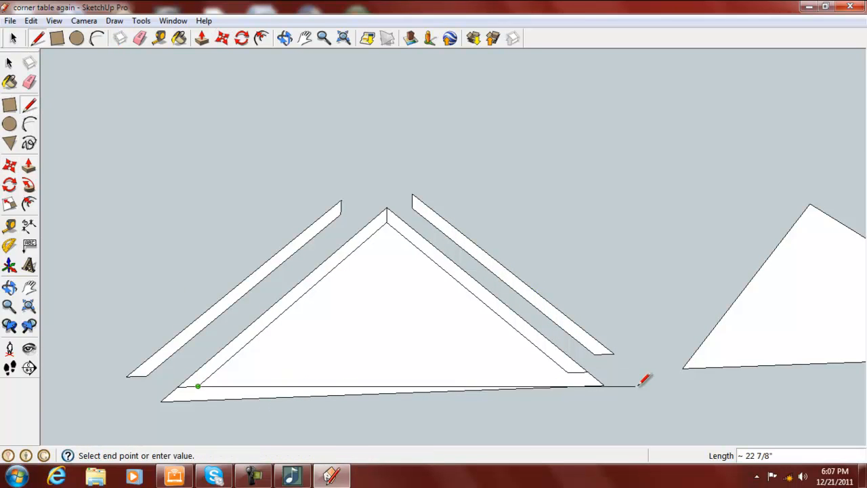
left_click(568, 371)
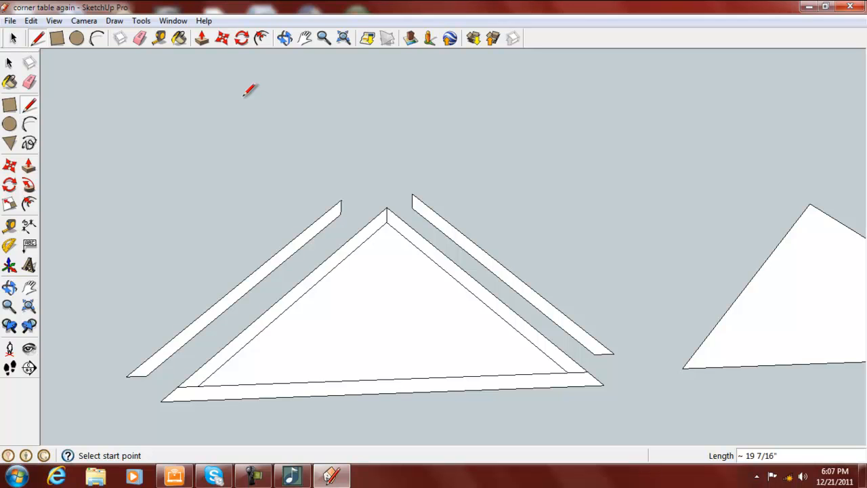
Delete the two inner short edges from the triangle, keeping the outer outline and the long-side strip.
left_click(9, 62)
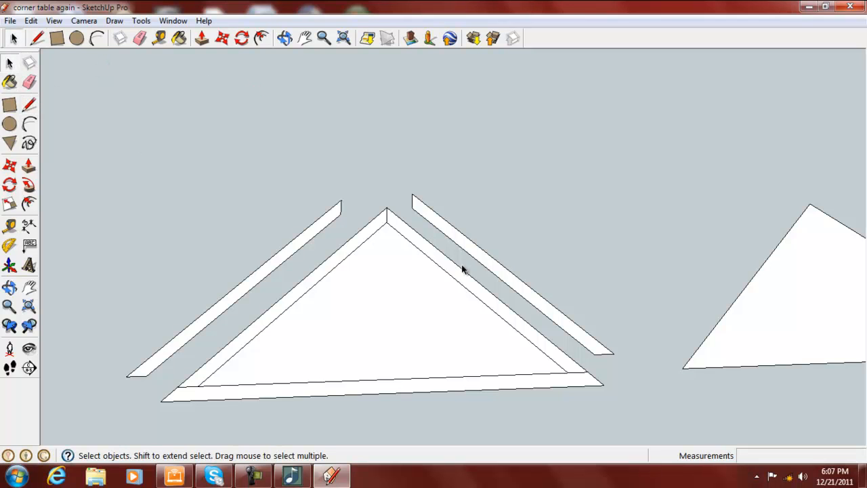
left_click(458, 285)
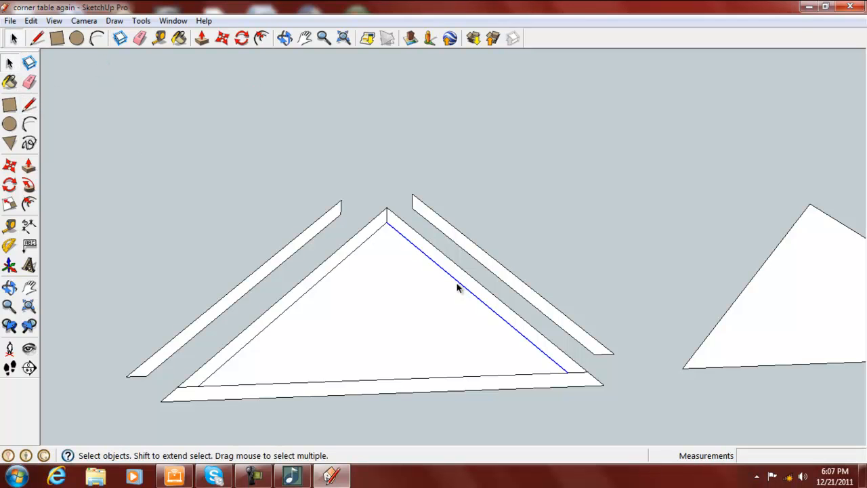
key("Delete")
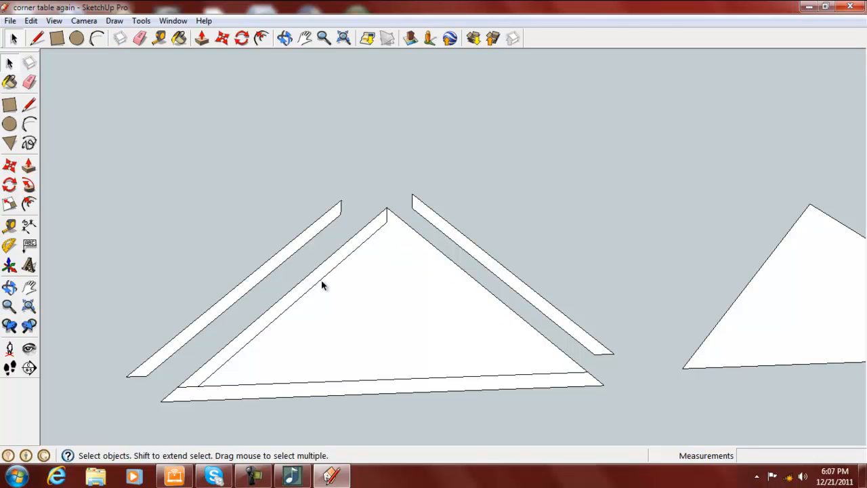
left_click(316, 285)
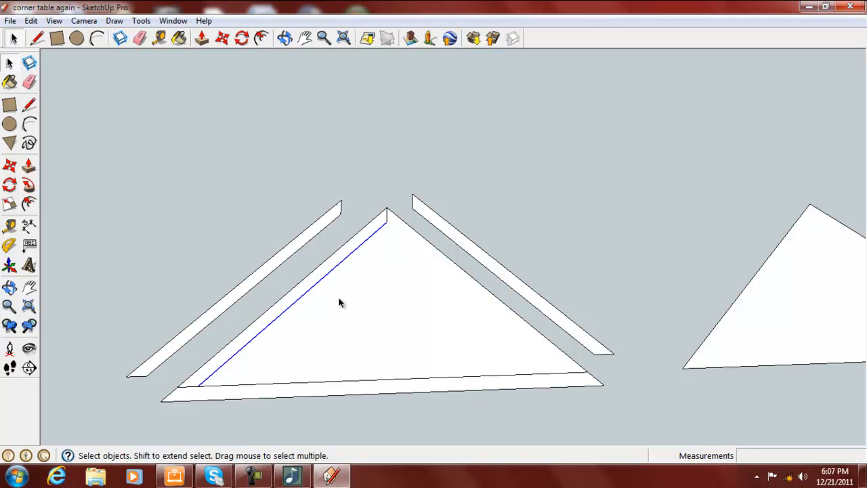
key("Delete")
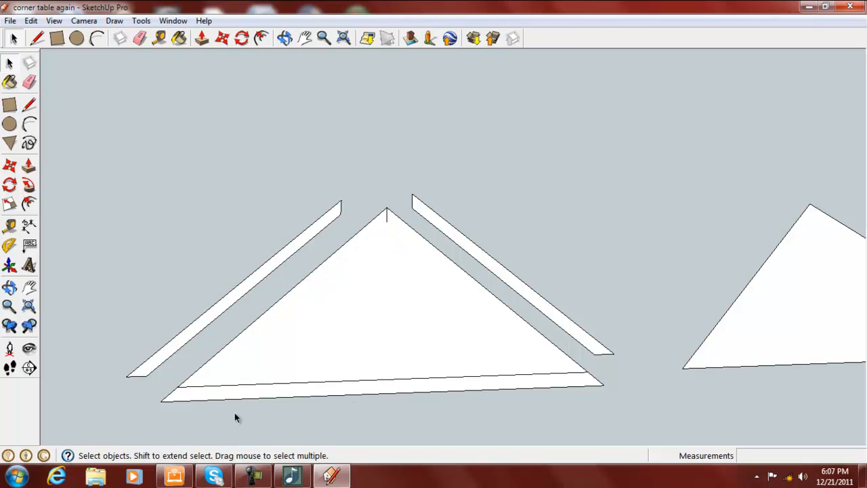
Copy the strip along the triangle's long edge outward along the green axis, about 1 9/16 inches away.
left_click(10, 165)
left_click(351, 388)
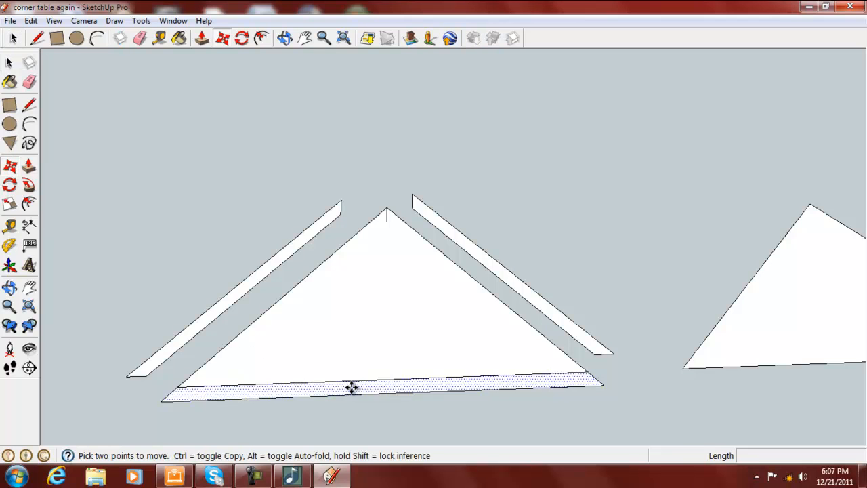
key("Escape")
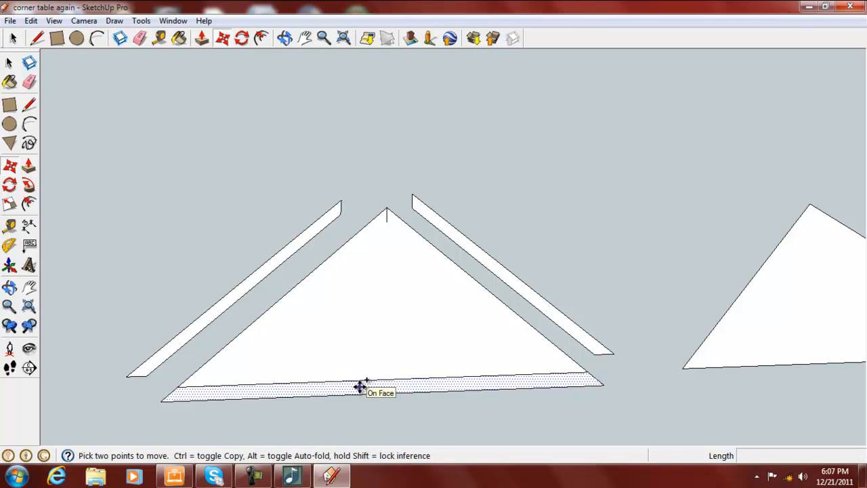
left_click(359, 386, "ctrl")
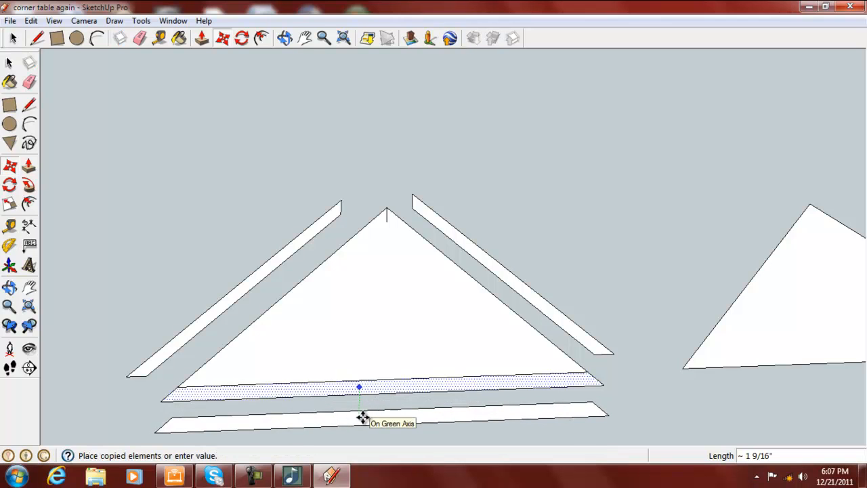
left_click(363, 417)
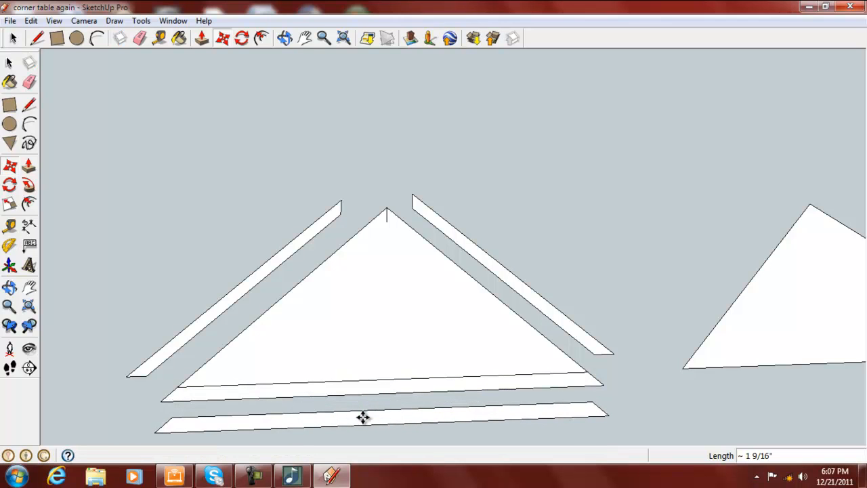
scroll(476, 413, "up", 2)
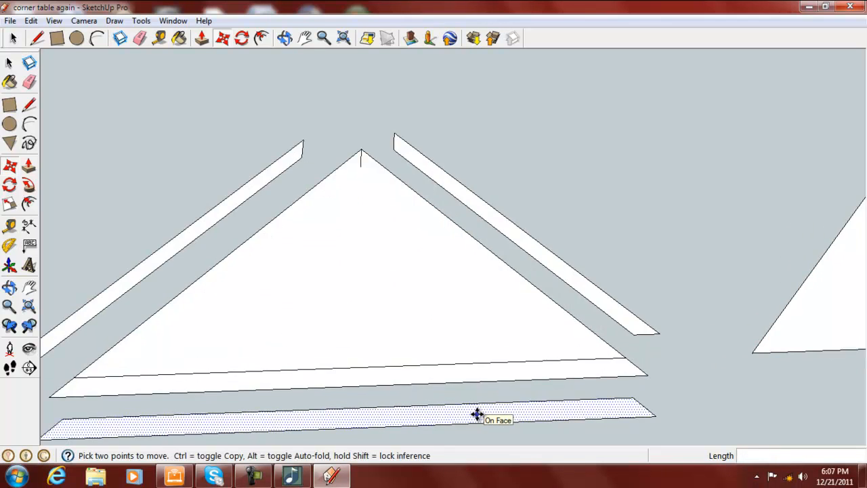
scroll(477, 413, "down", 3)
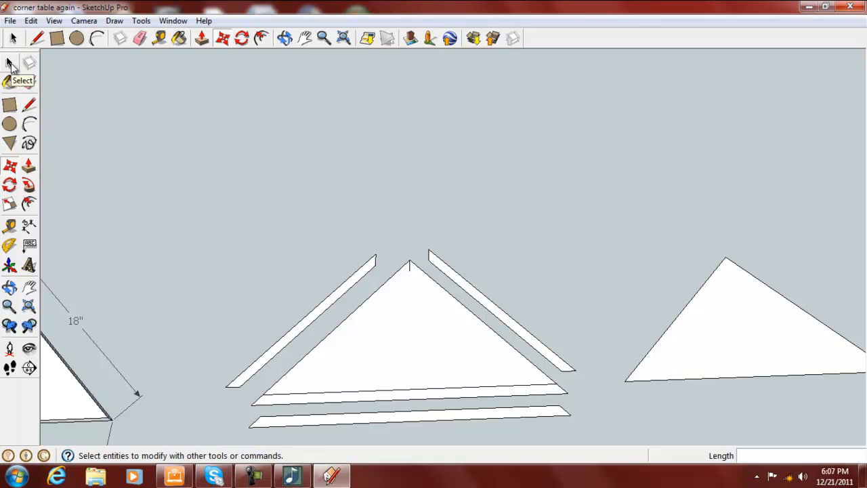
left_click(9, 63)
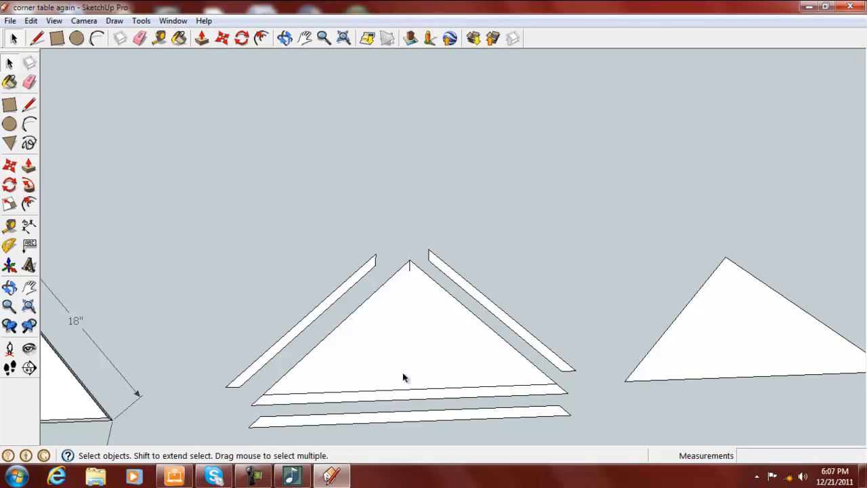
left_click(10, 168)
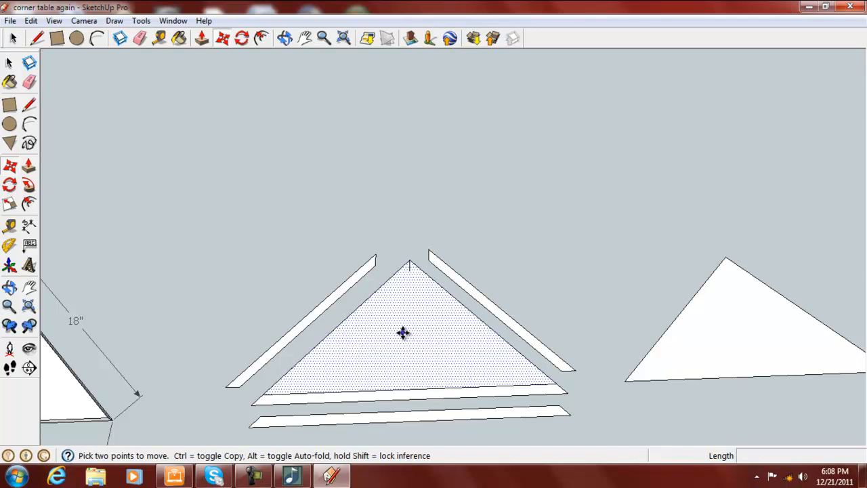
key("Escape")
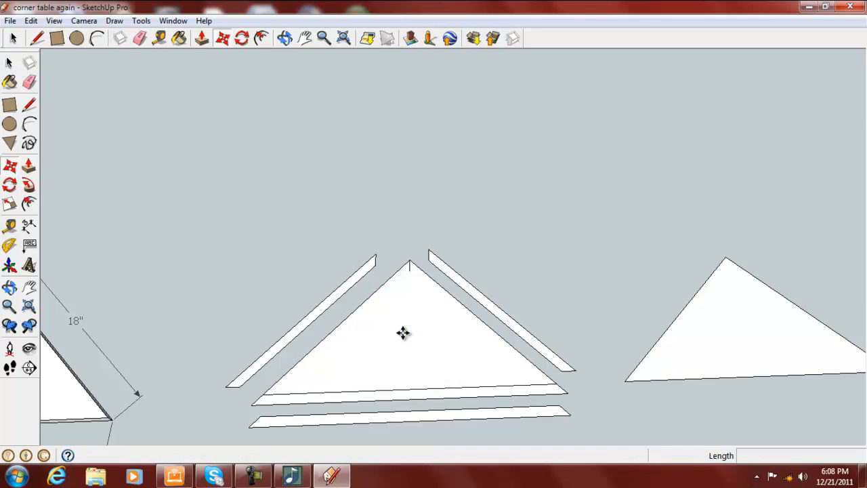
key("space")
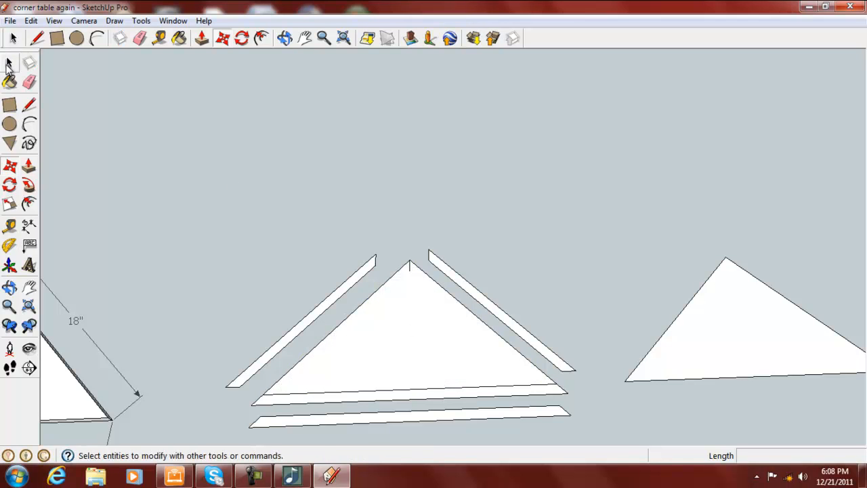
Delete the central triangle's face, its two short edges and the mitre line at its apex.
left_click(428, 342)
key("Delete")
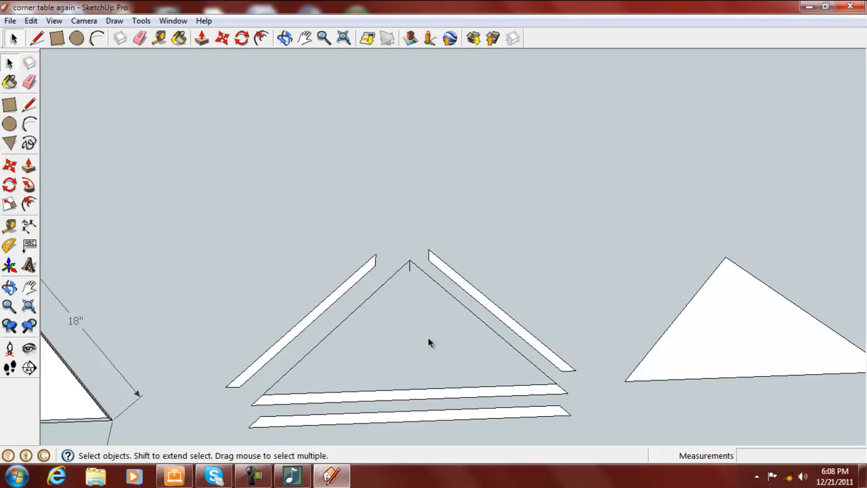
left_click(474, 315)
key("Delete")
left_click(386, 281)
key("Delete")
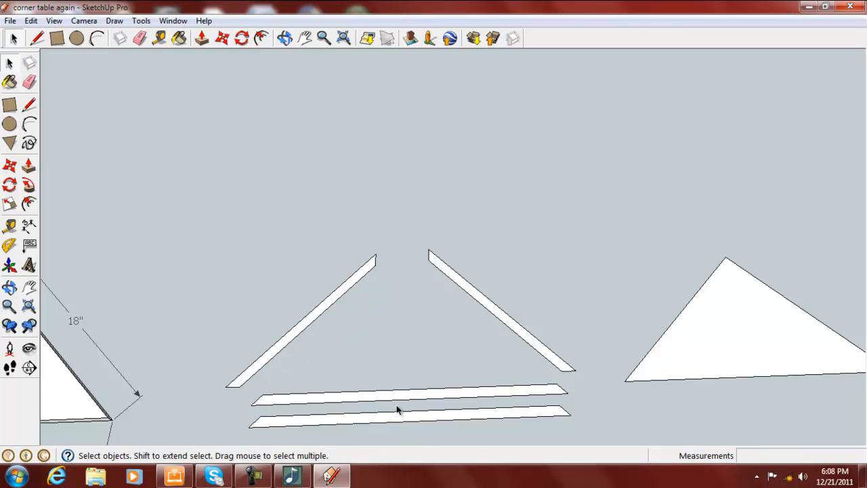
Make the left short-side strip with all its edges into a component named "left side".
left_click_drag(159, 206, 400, 397)
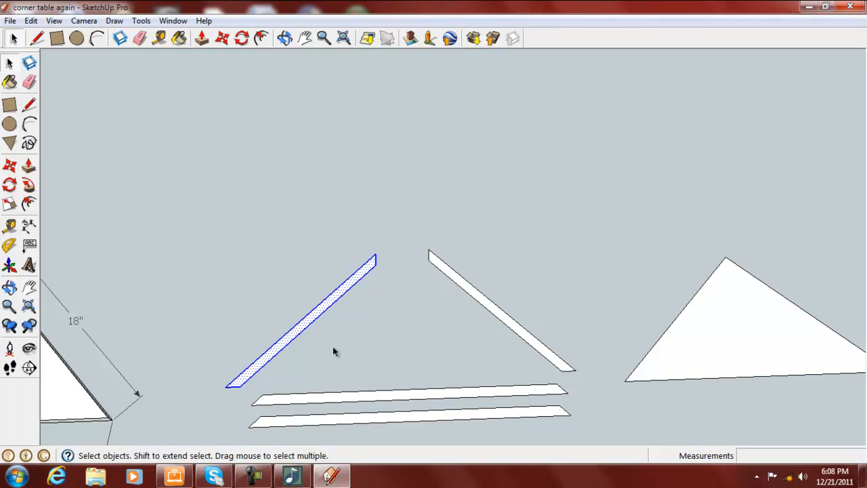
right_click(302, 327)
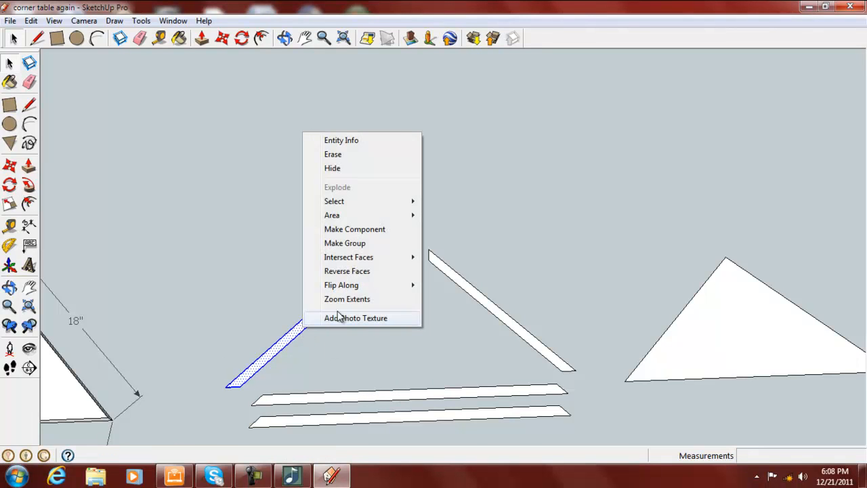
left_click(344, 230)
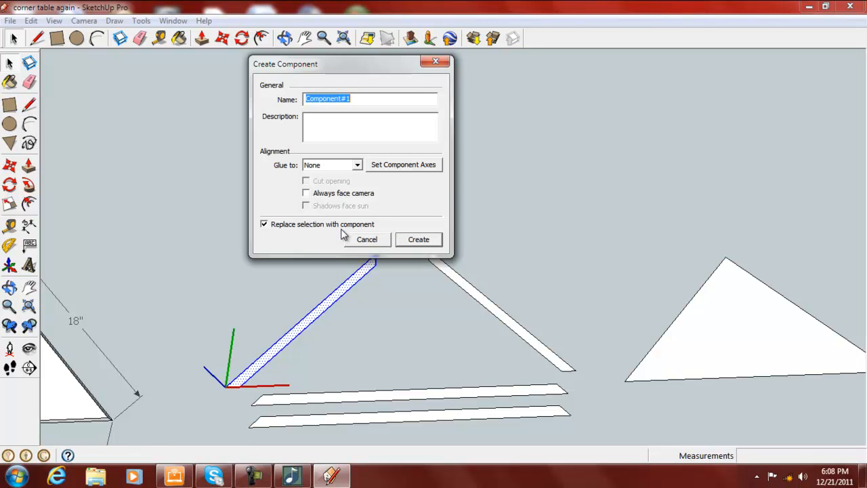
type("left side")
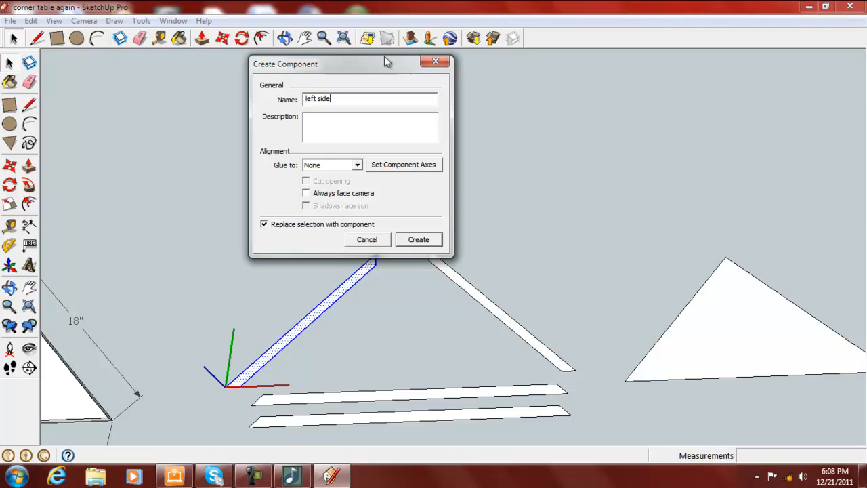
left_click(419, 239)
Make the right short-side strip with all its edges into a component named "Right Side".
left_click_drag(426, 279, 603, 381)
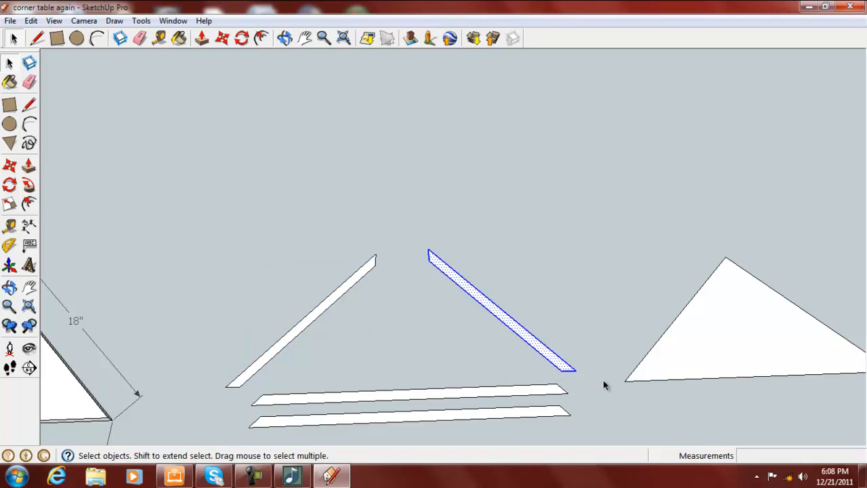
right_click(513, 321)
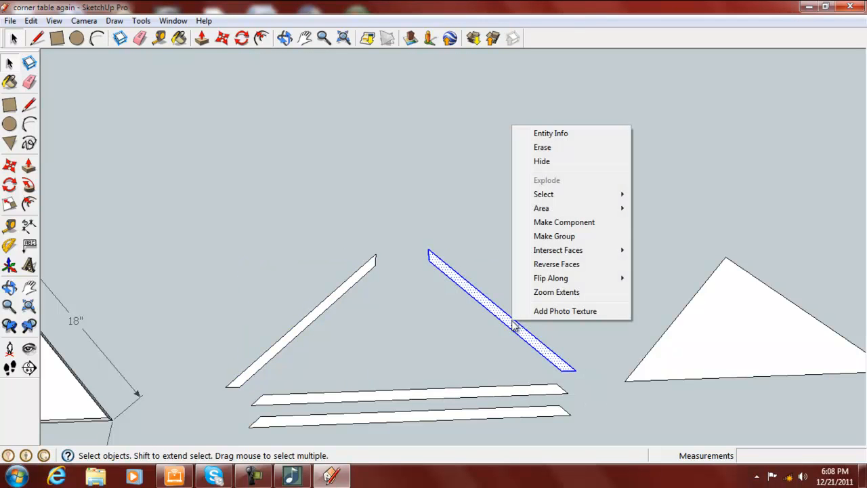
left_click(546, 224)
type("R")
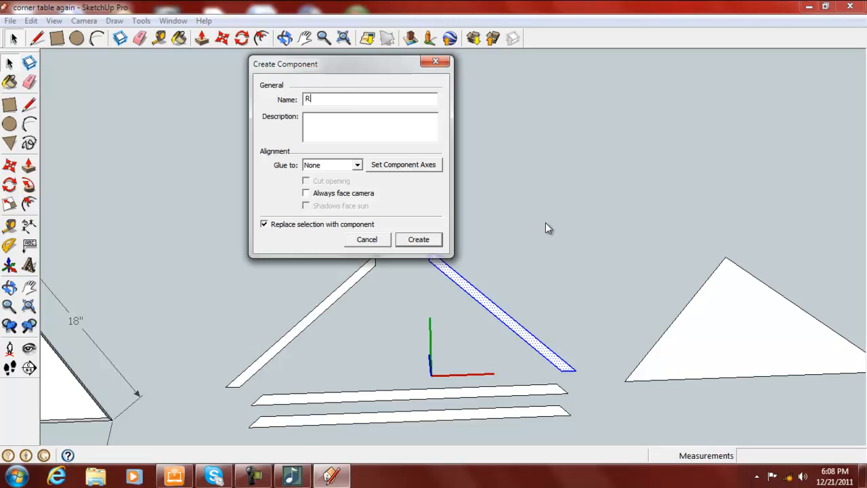
type("ight Side")
left_click(416, 239)
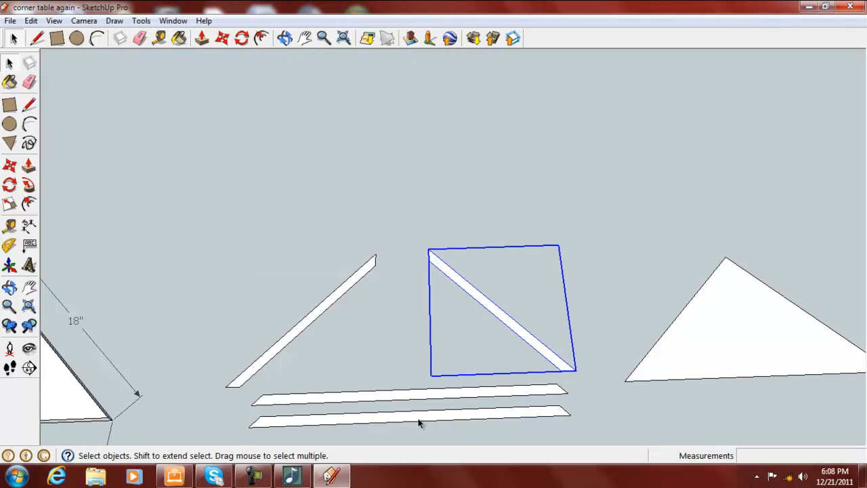
Delete the original long-side strip with its edges, keeping only the outer copy.
left_click(377, 397)
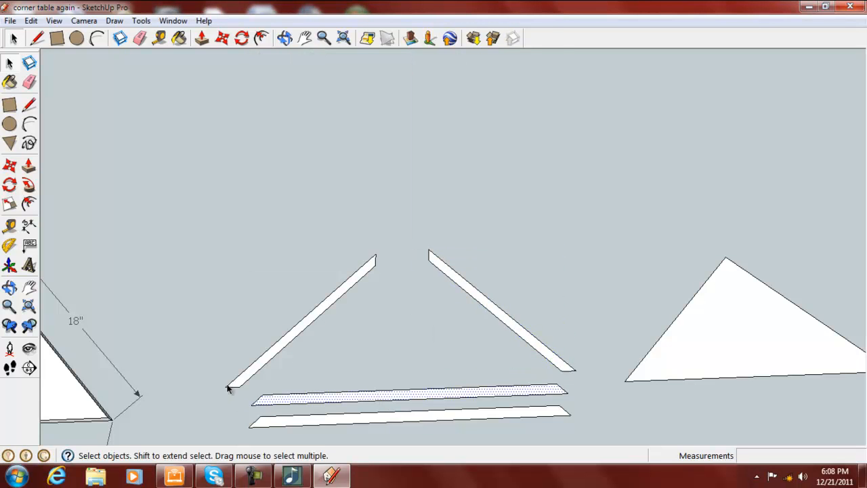
left_click_drag(221, 378, 579, 405)
left_click_drag(222, 365, 594, 409)
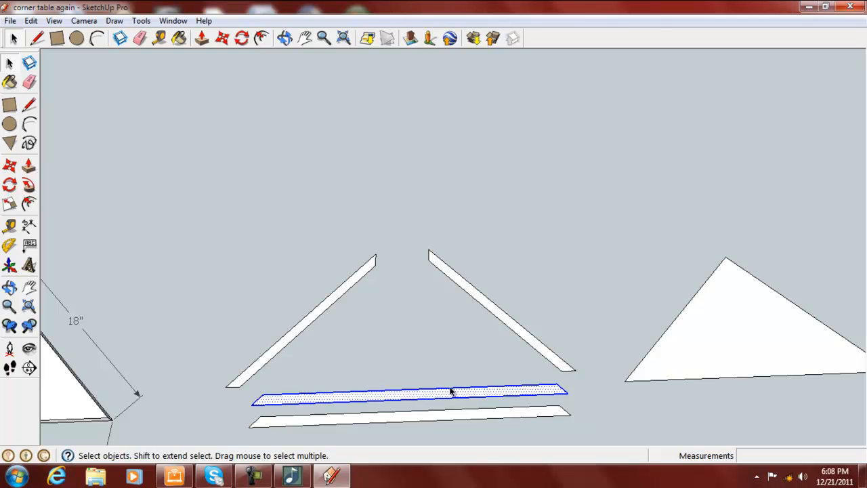
key("Delete")
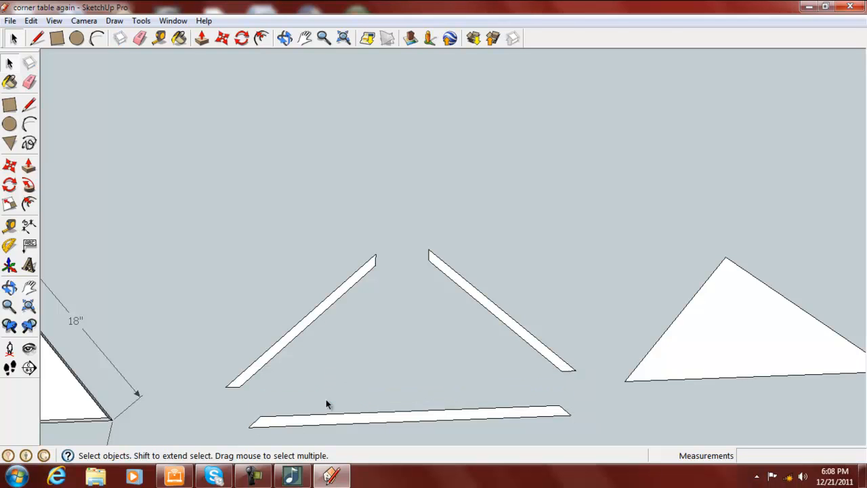
Make the remaining long-side strip into a component named "front face frame diagram".
left_click_drag(220, 402, 620, 441)
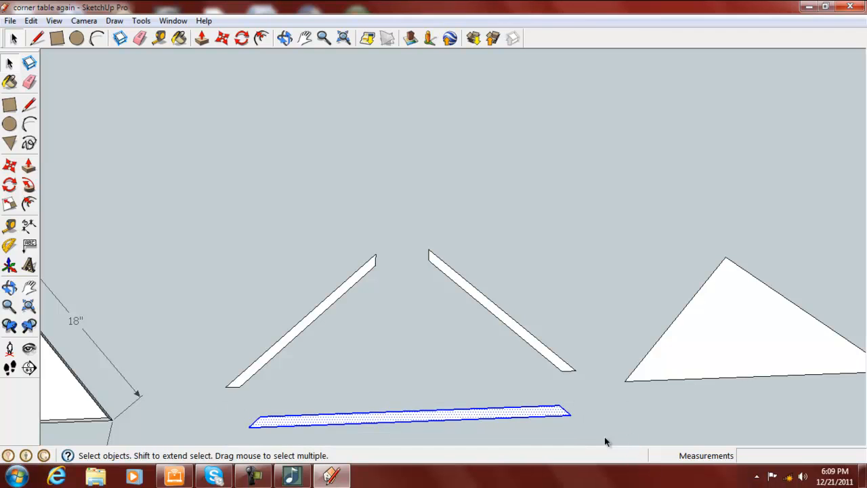
right_click(452, 418)
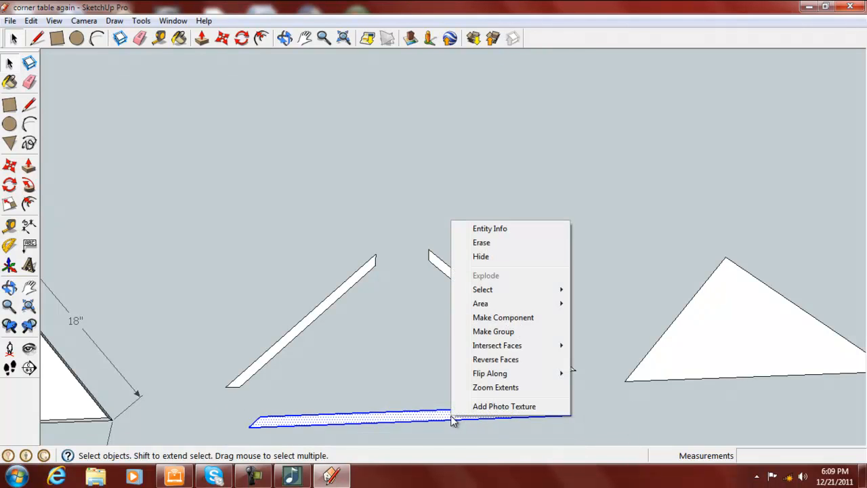
left_click(510, 317)
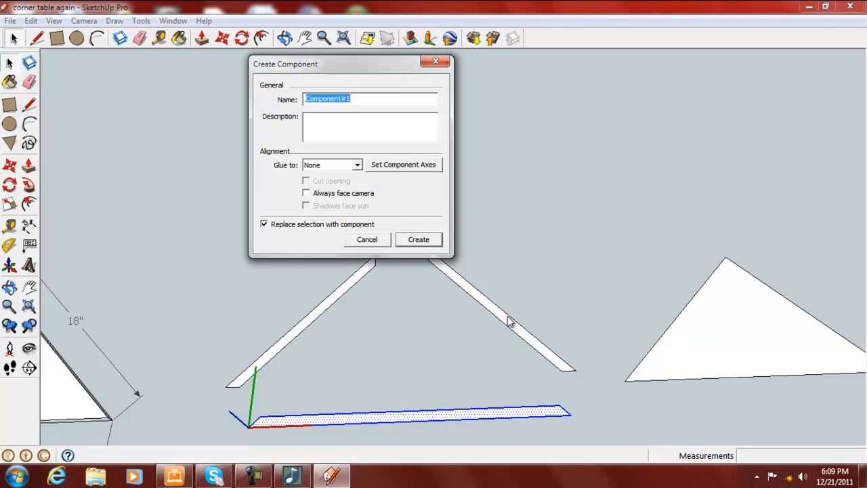
type("front face frame diagram")
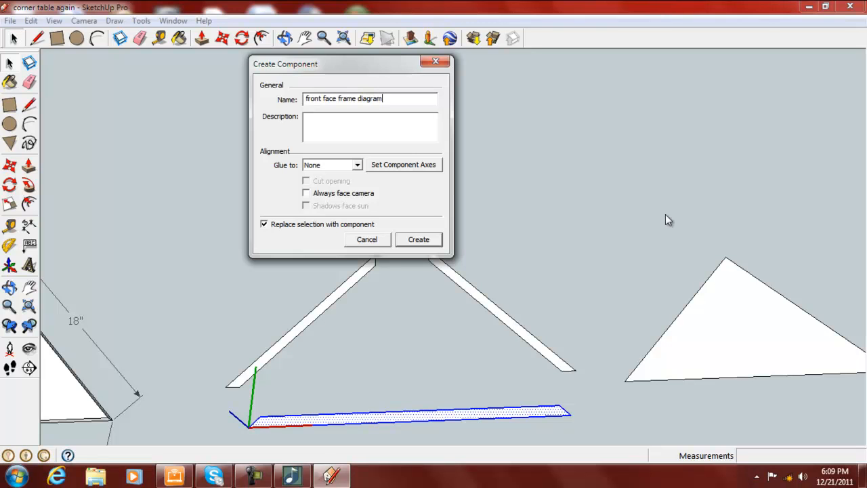
left_click(421, 239)
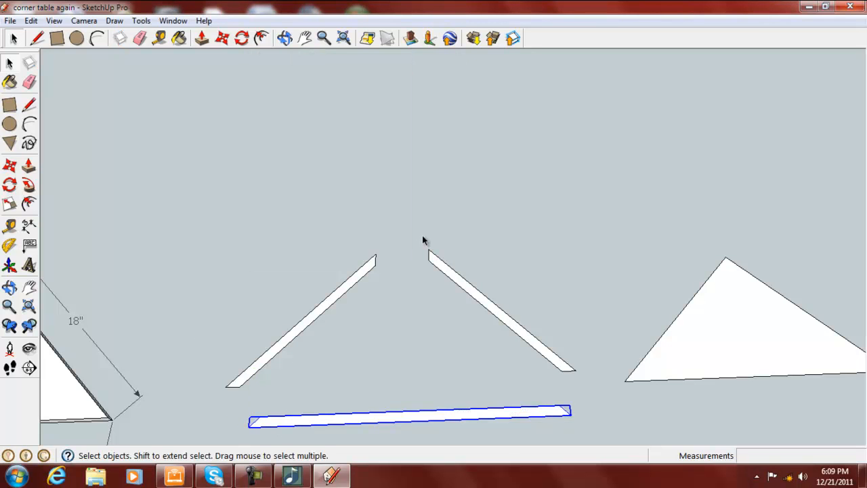
Make the separate undimensioned triangle with its edges into a component named "bottom and shelf".
scroll(515, 304, "down", 2)
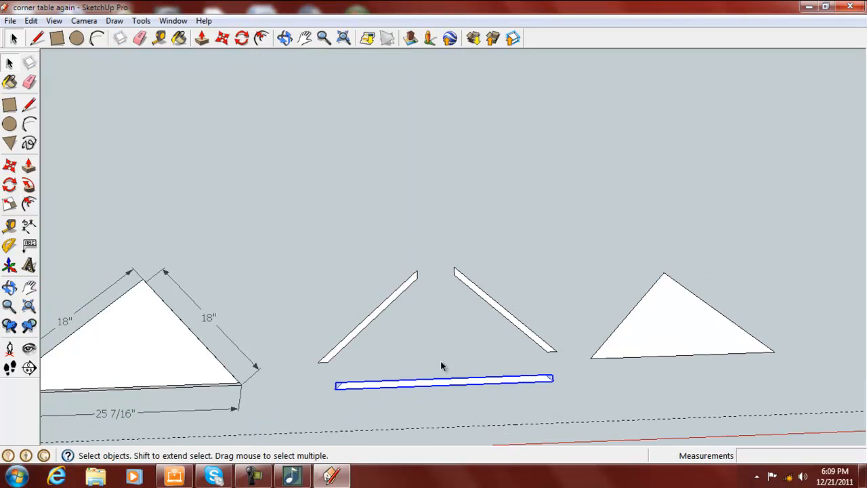
scroll(441, 361, "down", 3)
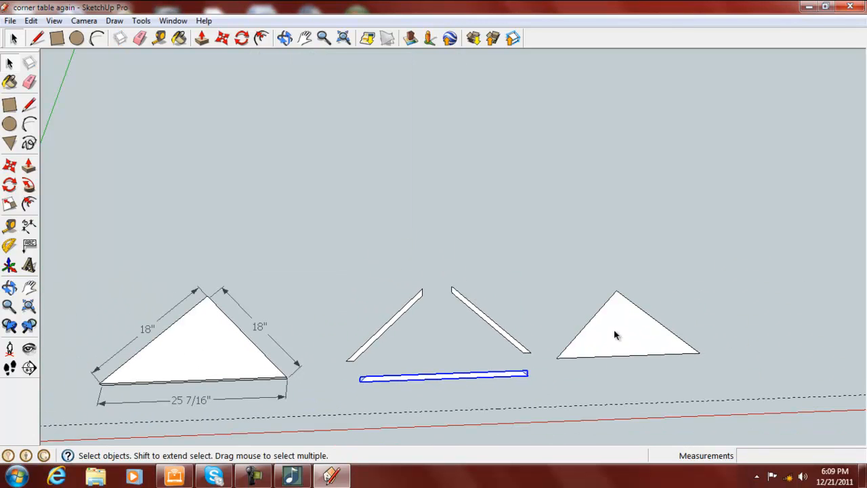
left_click_drag(528, 254, 710, 381)
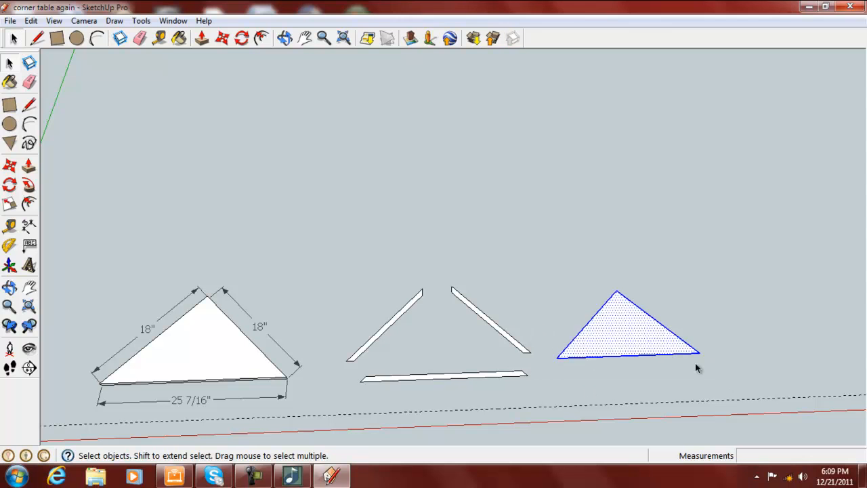
right_click(629, 340)
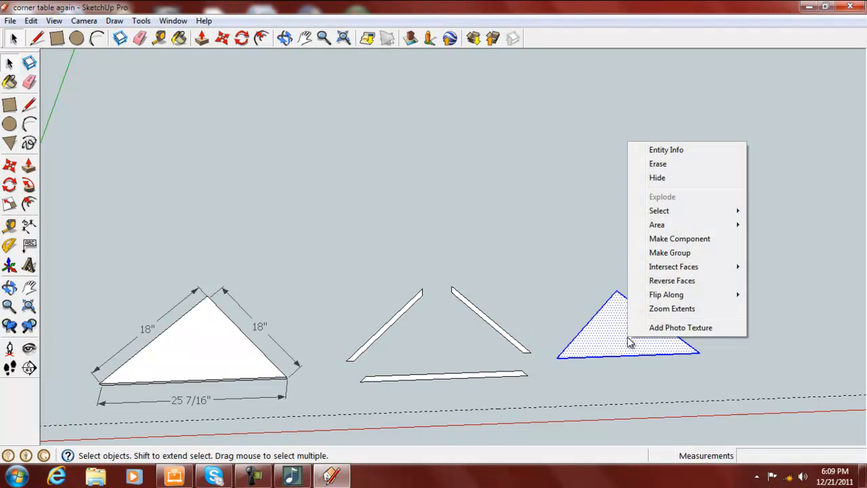
left_click(663, 239)
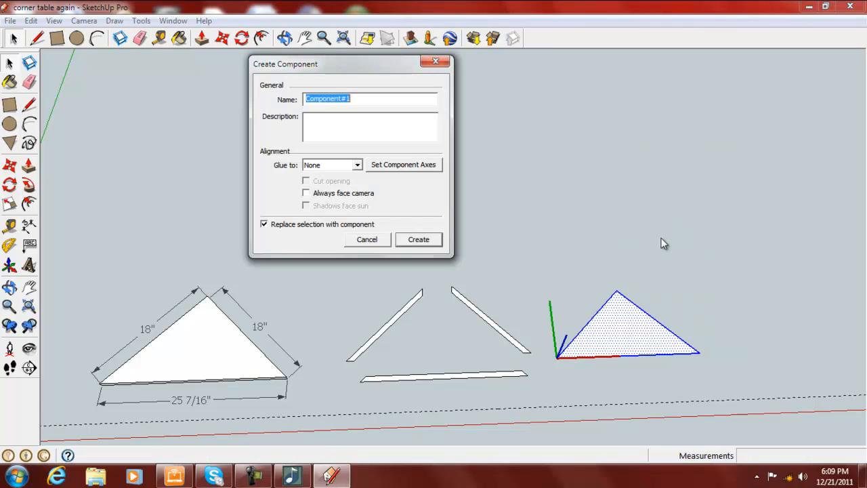
type("bottom and shelf")
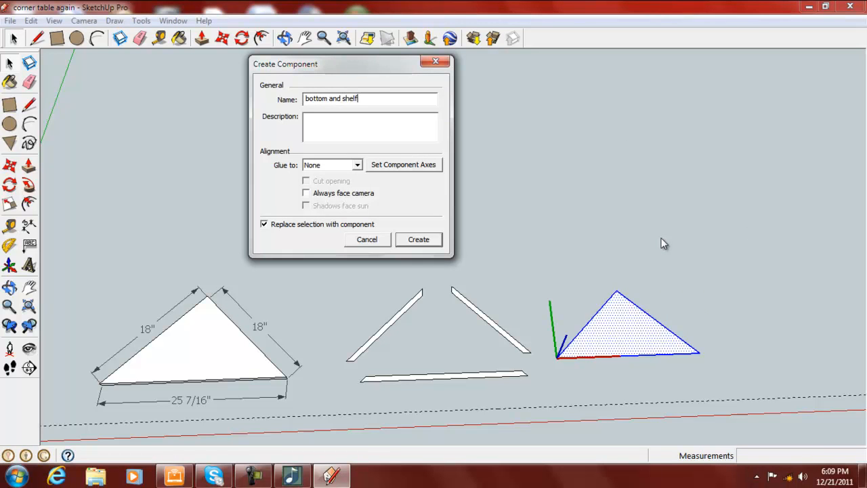
left_click(420, 240)
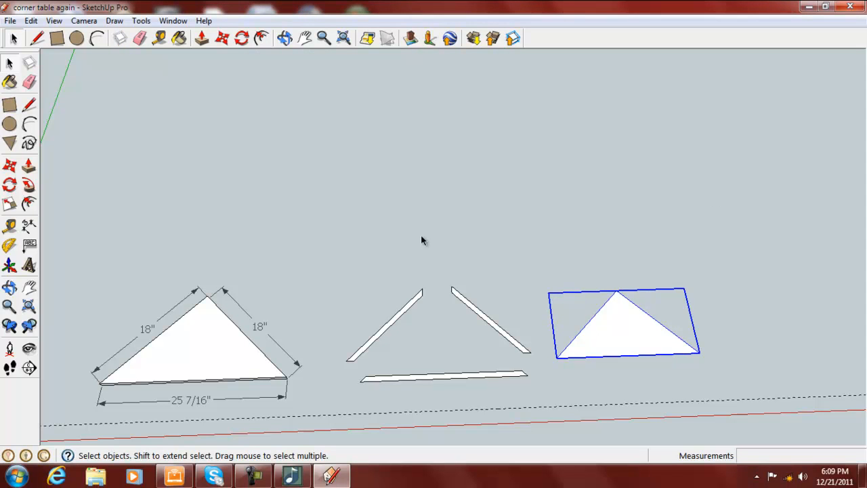
double_click(392, 325)
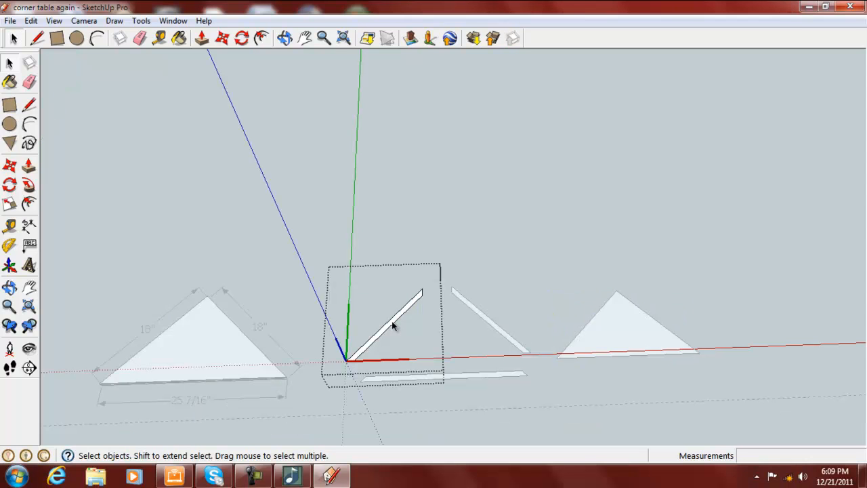
scroll(391, 325, "up", 5)
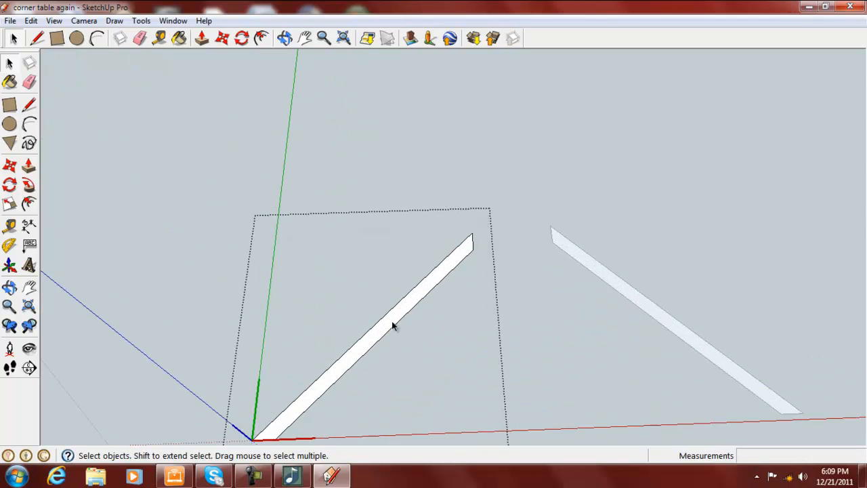
scroll(391, 325, "down", 3)
middle_click_drag(368, 345, 364, 323)
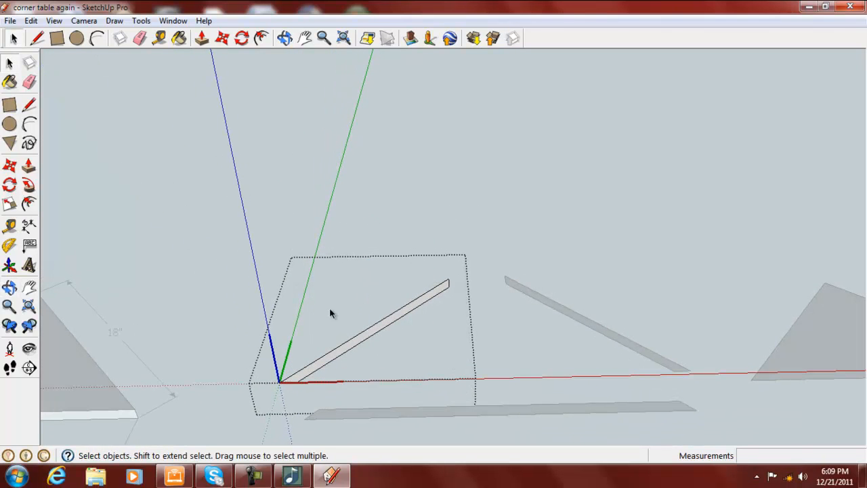
Save the corner table model and open the "corner cabinet" file to examine its cabinet parts and dimensions.
left_click(11, 21)
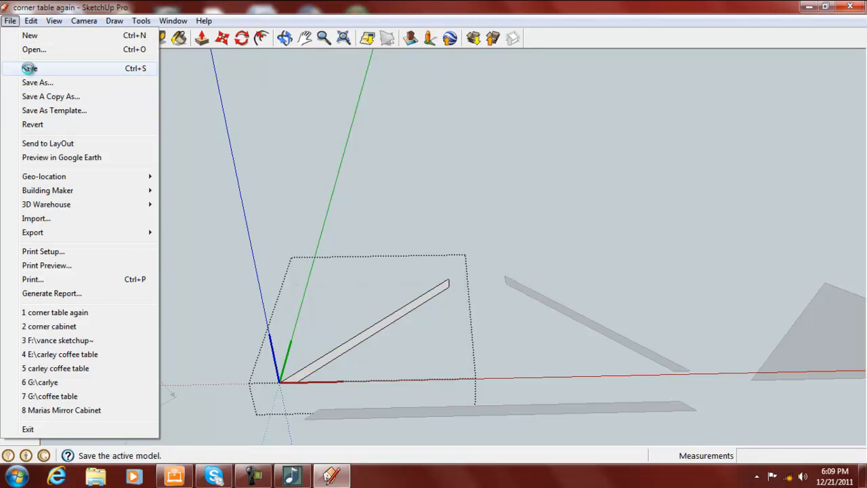
left_click(29, 69)
left_click(10, 20)
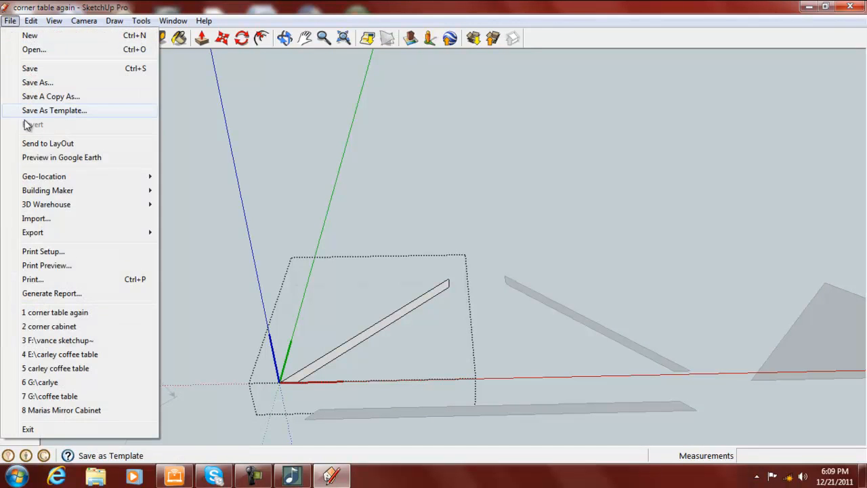
left_click(40, 326)
scroll(540, 327, "down", 3)
middle_click_drag(540, 327, 338, 300)
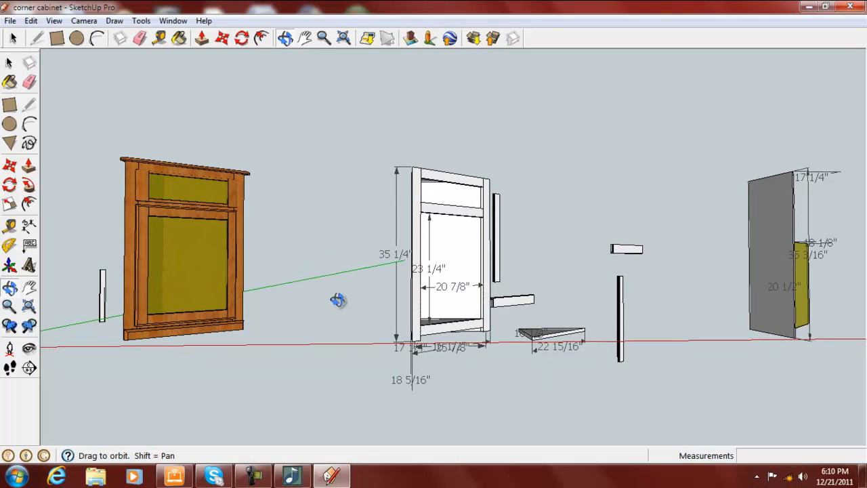
Reopen the "corner table again" file to return to the corner table's parts.
left_click(10, 20)
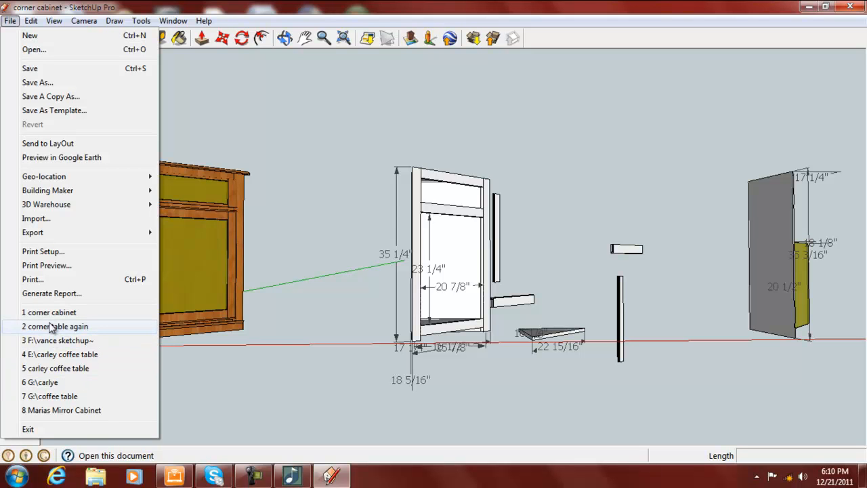
left_click(54, 327)
scroll(261, 323, "down", 5)
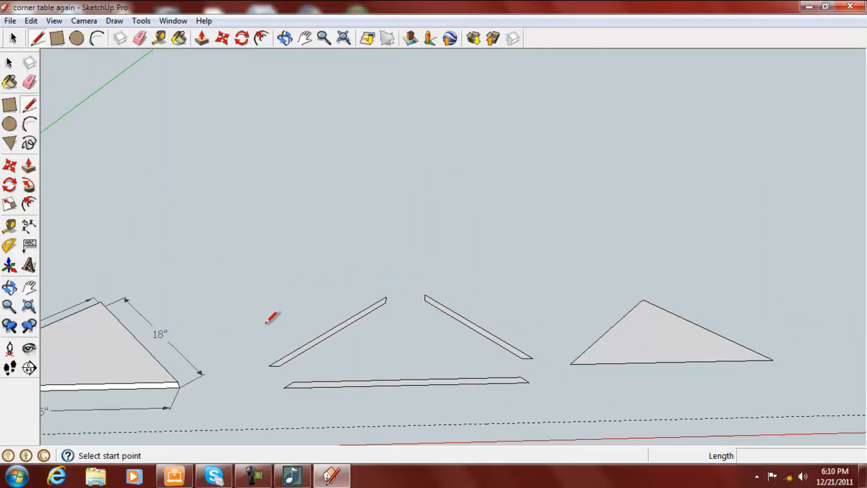
Start Push/Pull for giving the left short-side strip its height.
scroll(303, 325, "up", 3)
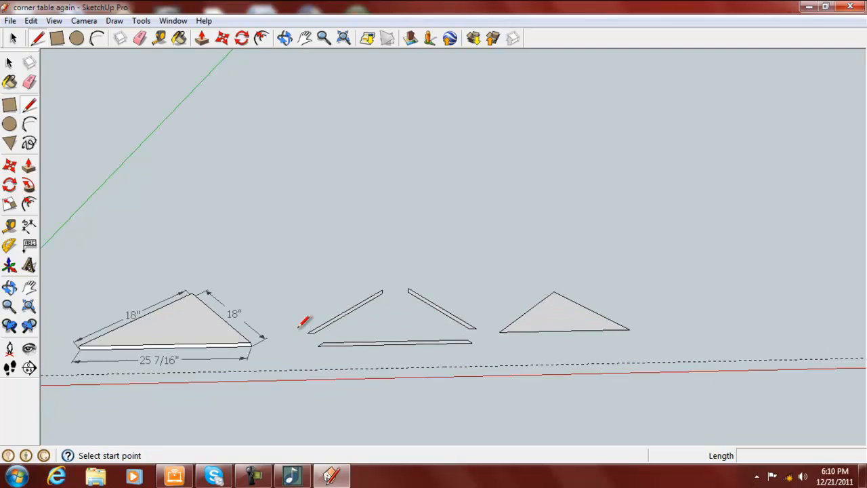
scroll(303, 324, "up", 3)
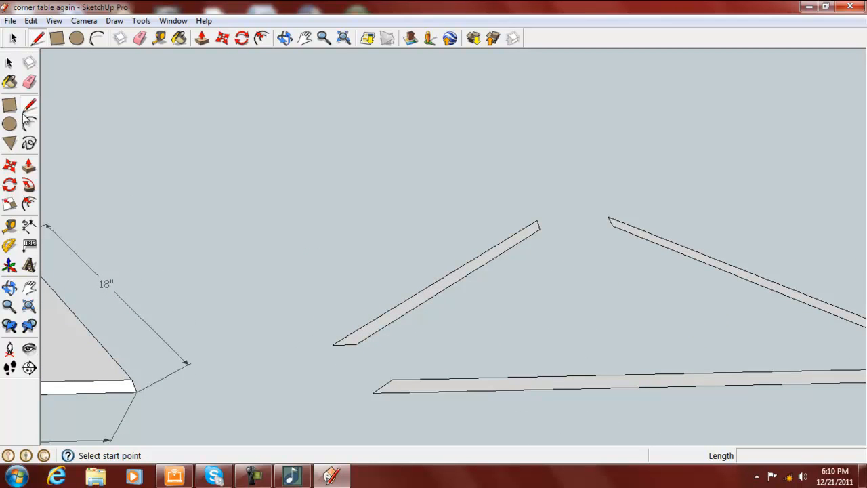
left_click(28, 166)
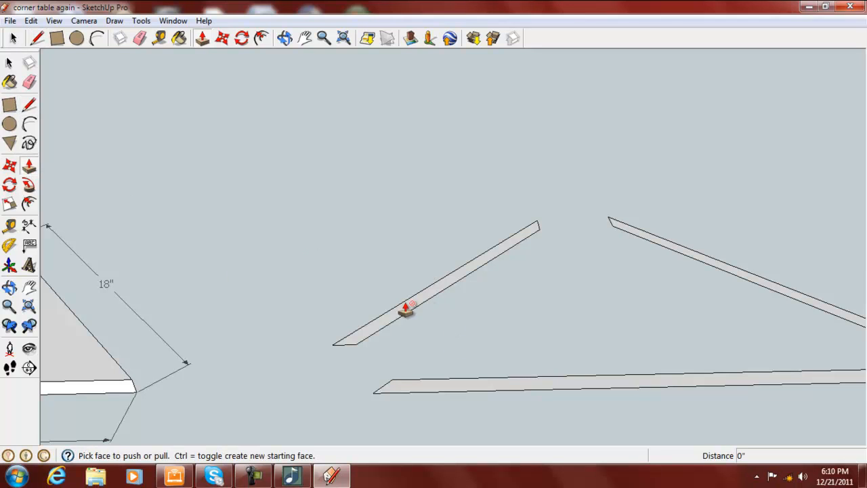